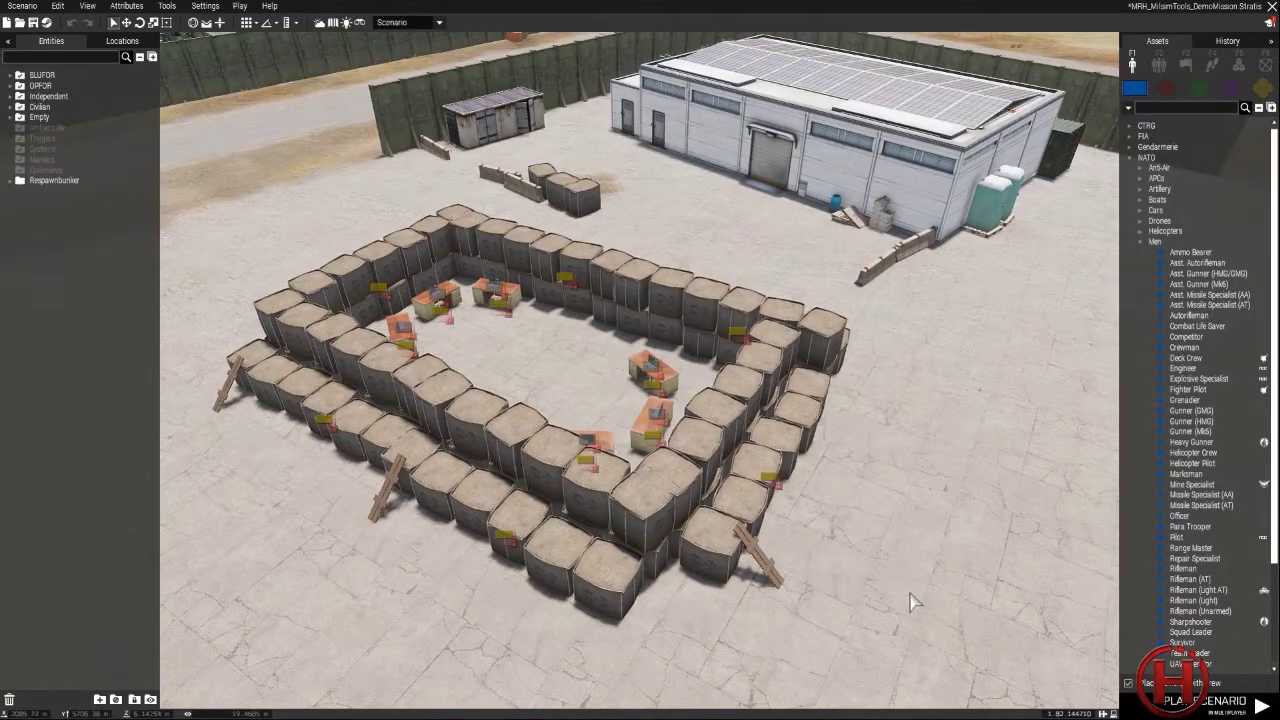
- Inspect the H-barrier respawn bunker and its laptop desks from several sides and distances
key(d)
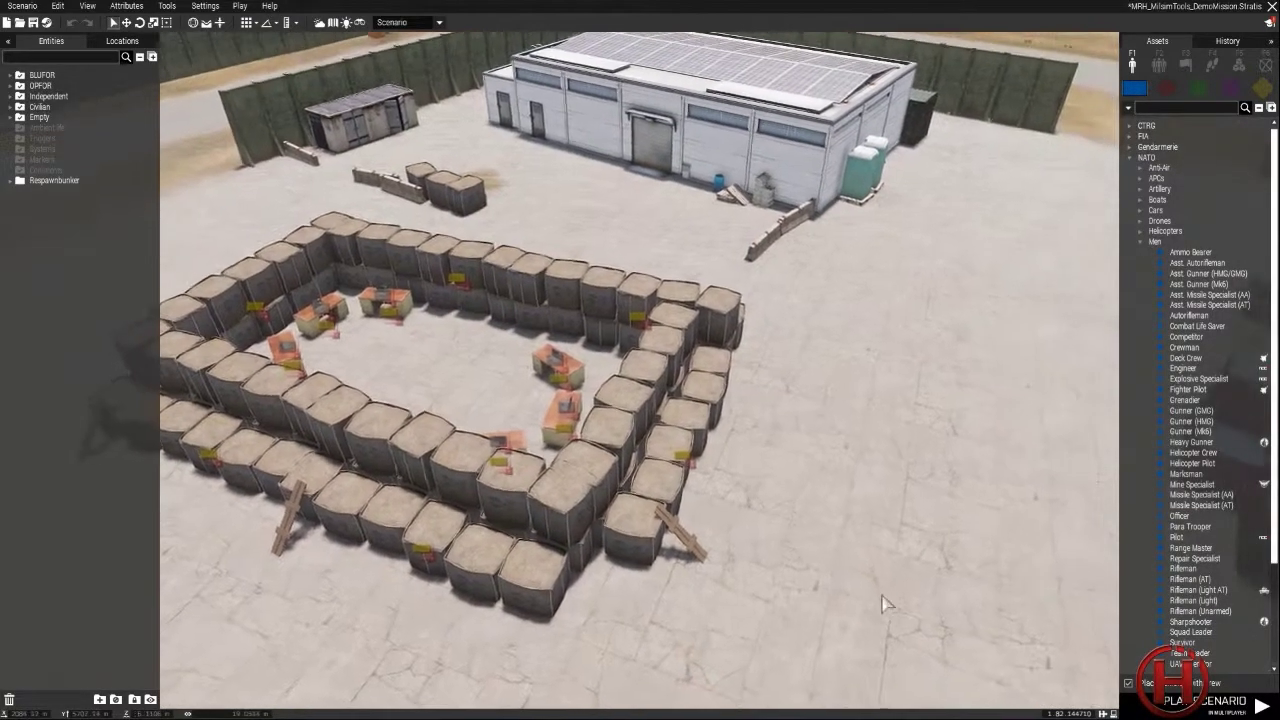
drag(883, 603, 6, 577)
key(w)
key(d)
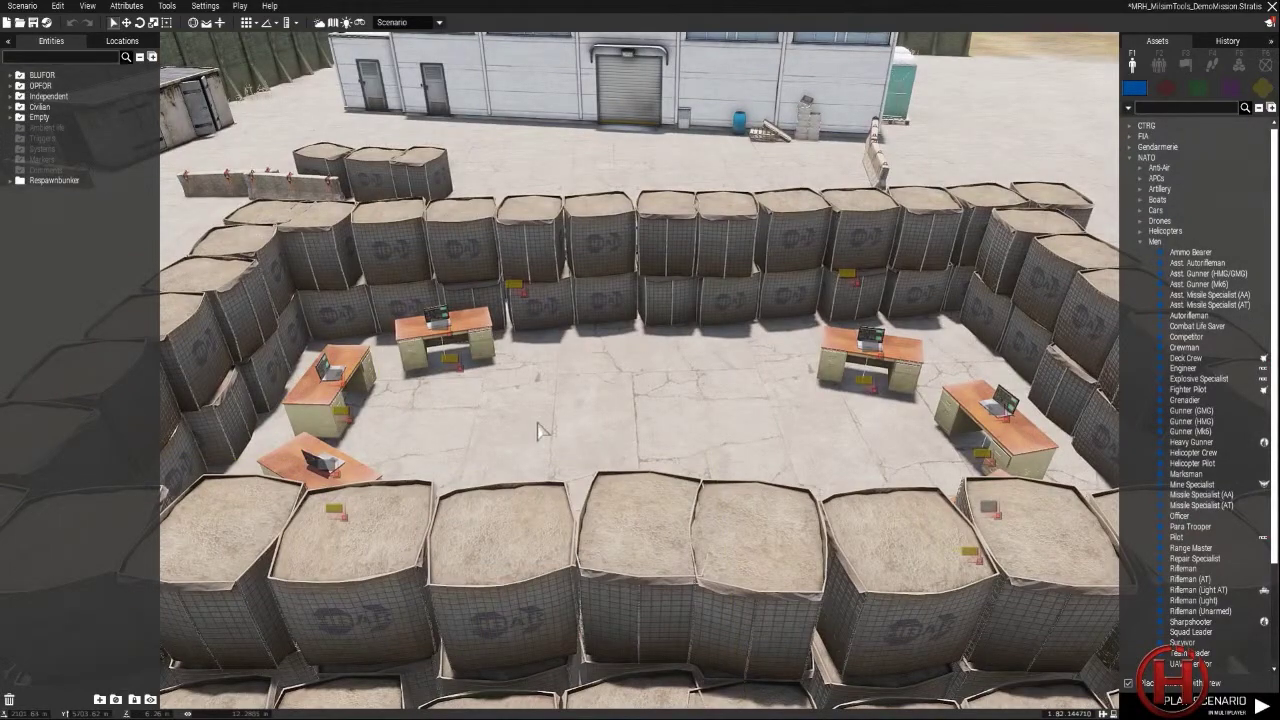
drag(540, 428, 181, 416)
key(s)
key(d)
key(w)
key(d)
key(w)
key(d)
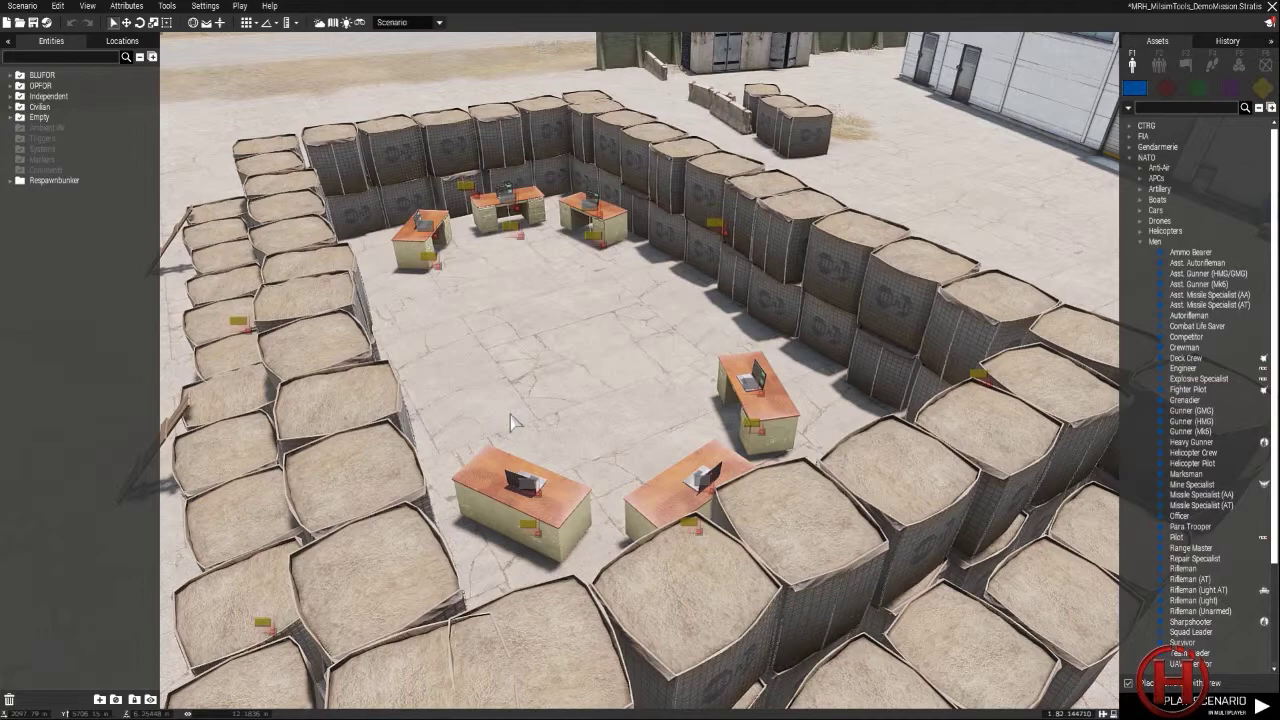
key(s)
key(w)
key(d)
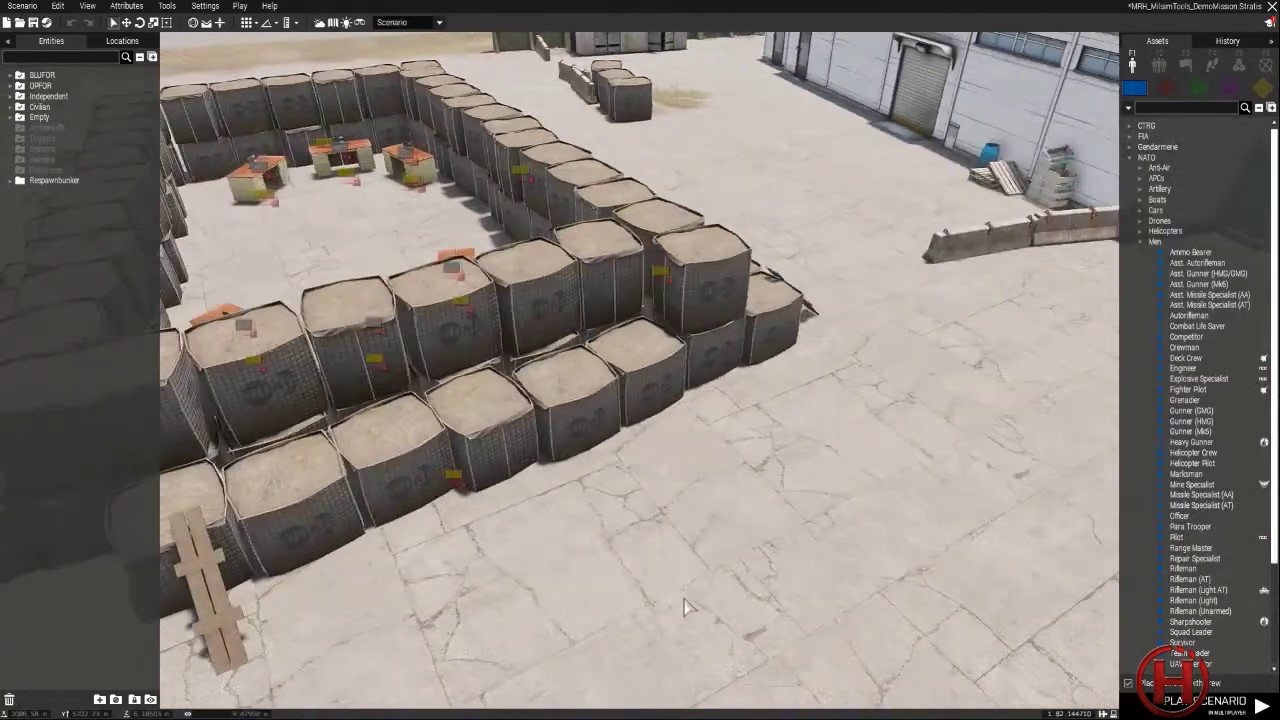
drag(686, 606, 44, 510)
key(w)
key(z)
key(w)
key(z)
key(w)
key(z)
key(w)
key(d)
key(w)
key(d)
key(s)
key(w)
key(d)
key(a)
key(s)
key(d)
key(s)
key(q)
key(z)
key(z)
key(w)
key(q)
key(s)
key(w)
key(d)
key(s)
key(w)
key(d)
key(a)
key(s)
key(w)
key(w)
key(d)
key(s)
key(w)
key(s)
key(s)
key(w)
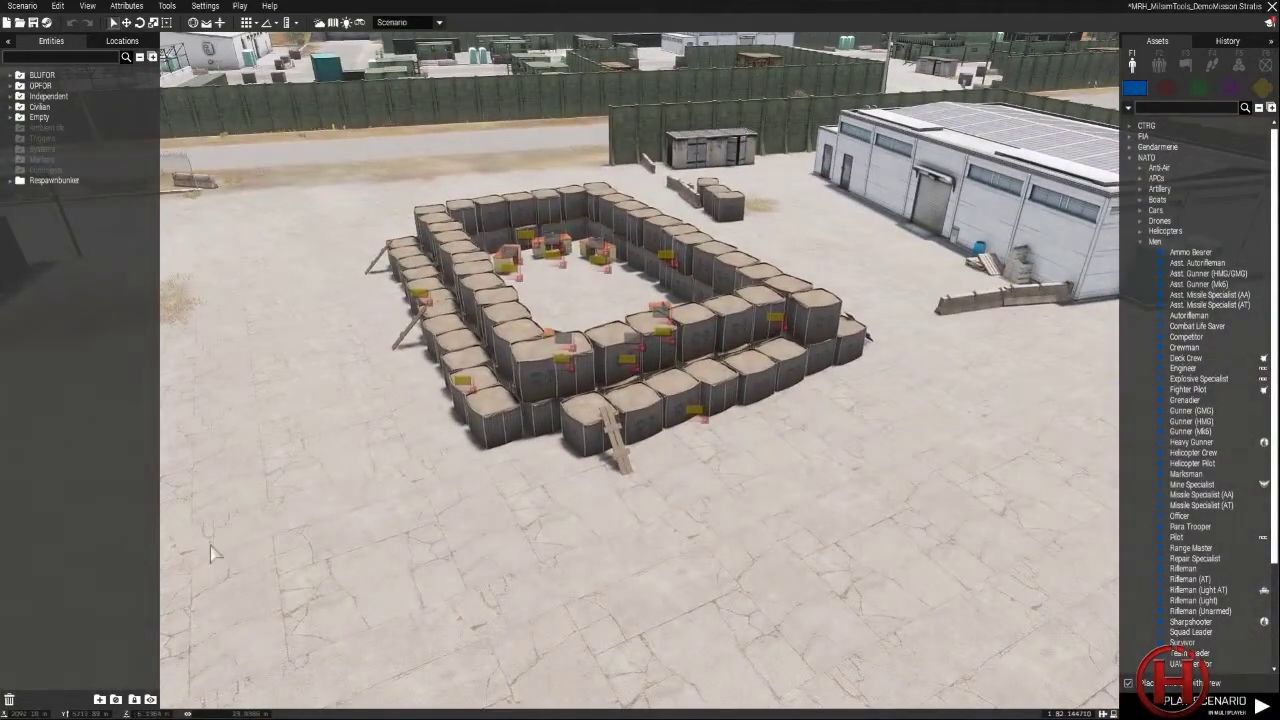
mouse_move(283, 553)
mouse_down()
mouse_move(466, 561)
mouse_move(299, 542)
mouse_up()
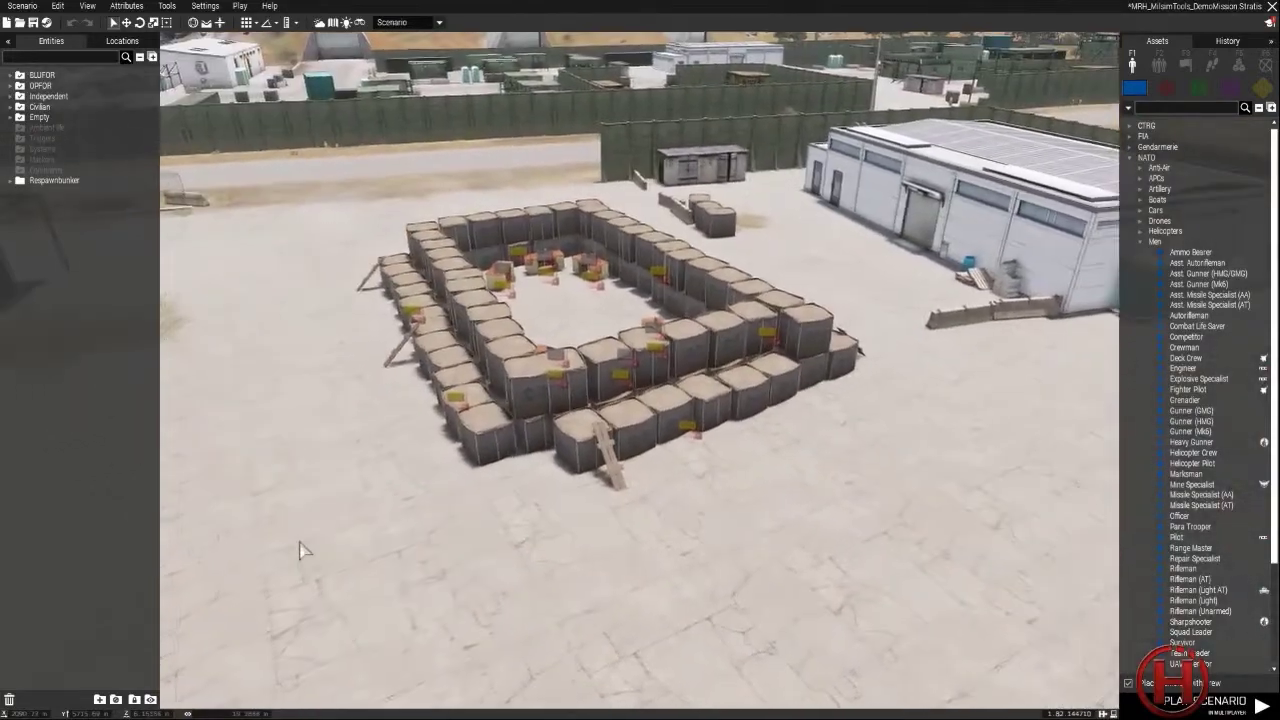
key(w)
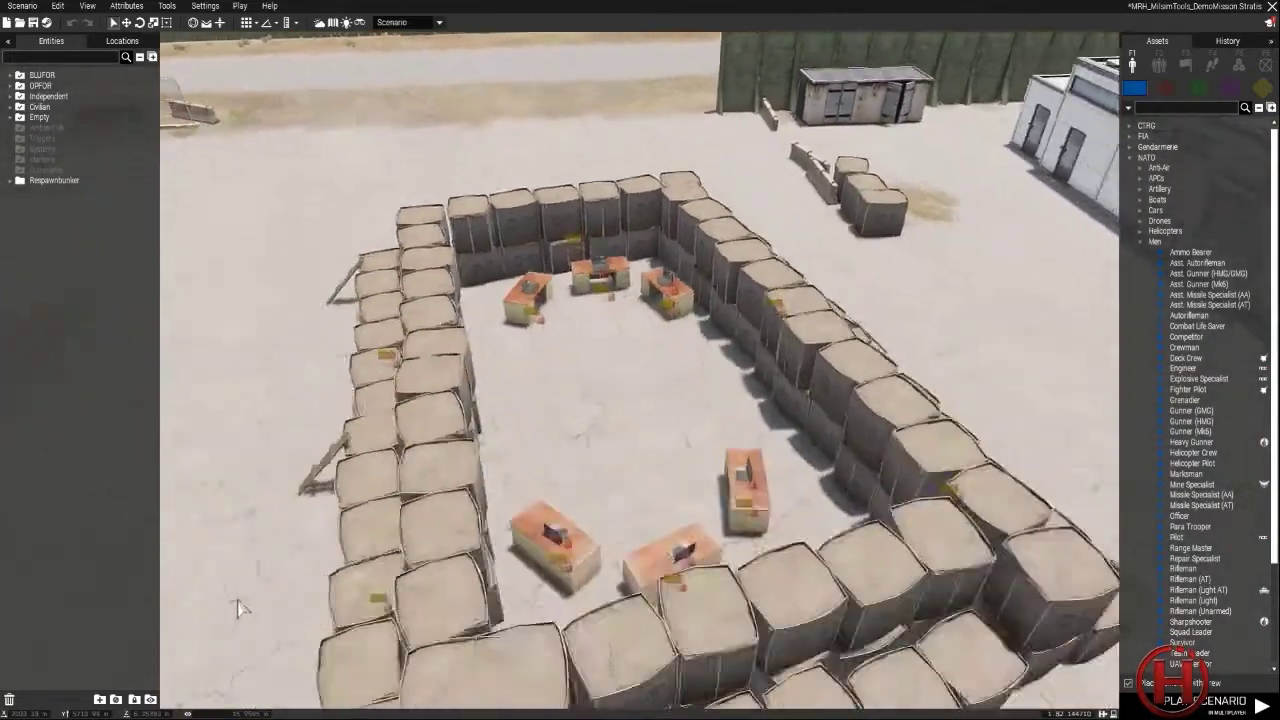
key(s)
drag(262, 604, 131, 630)
key(w)
key(w)
key(w)
key(s)
key(w)
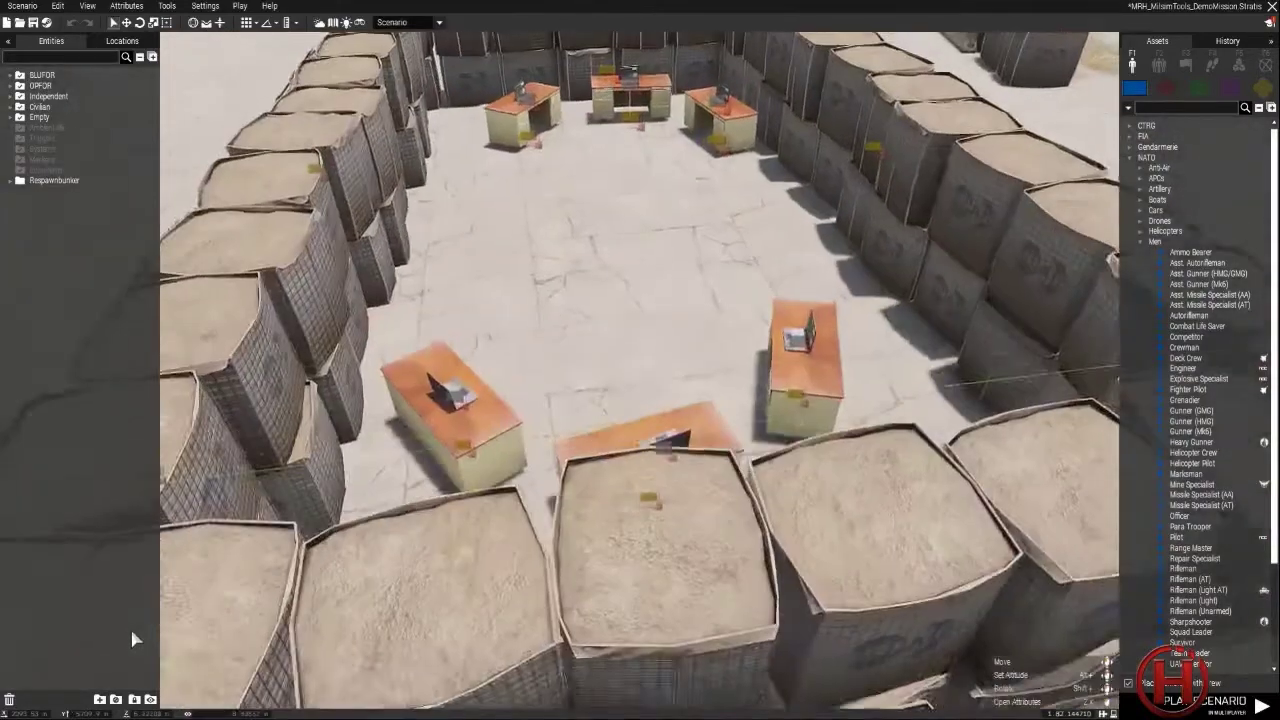
key(s)
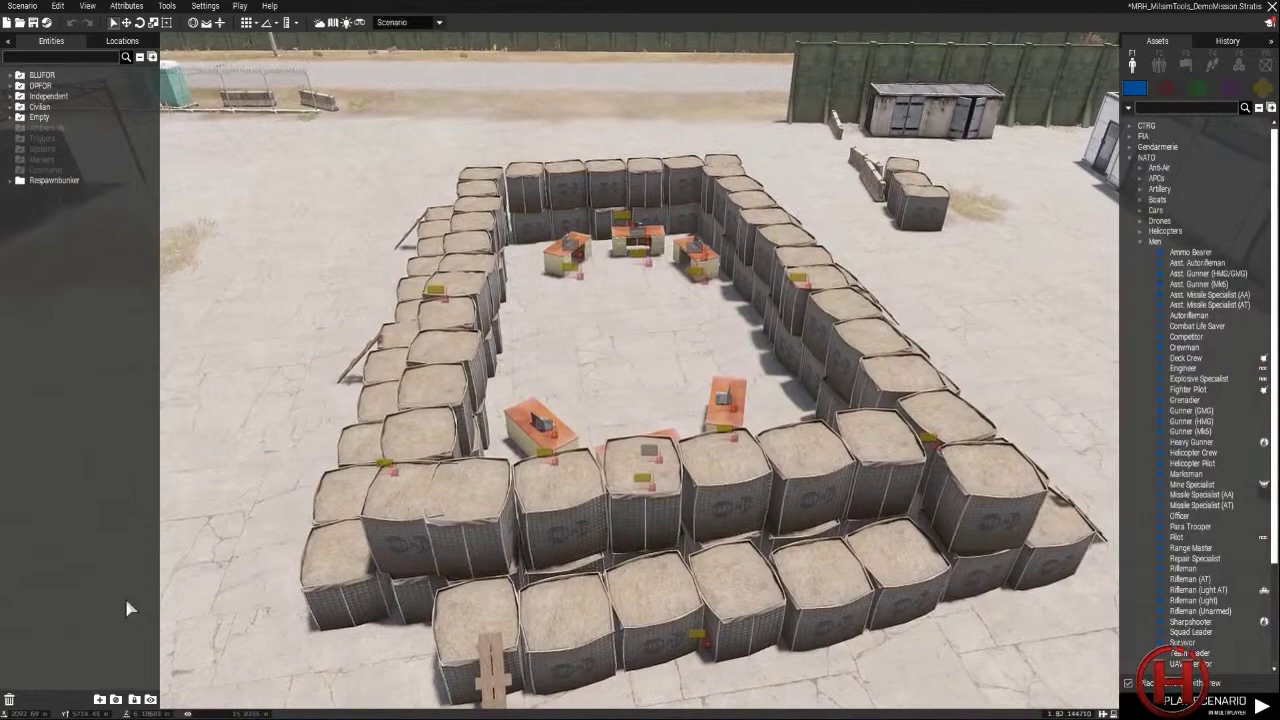
key(w)
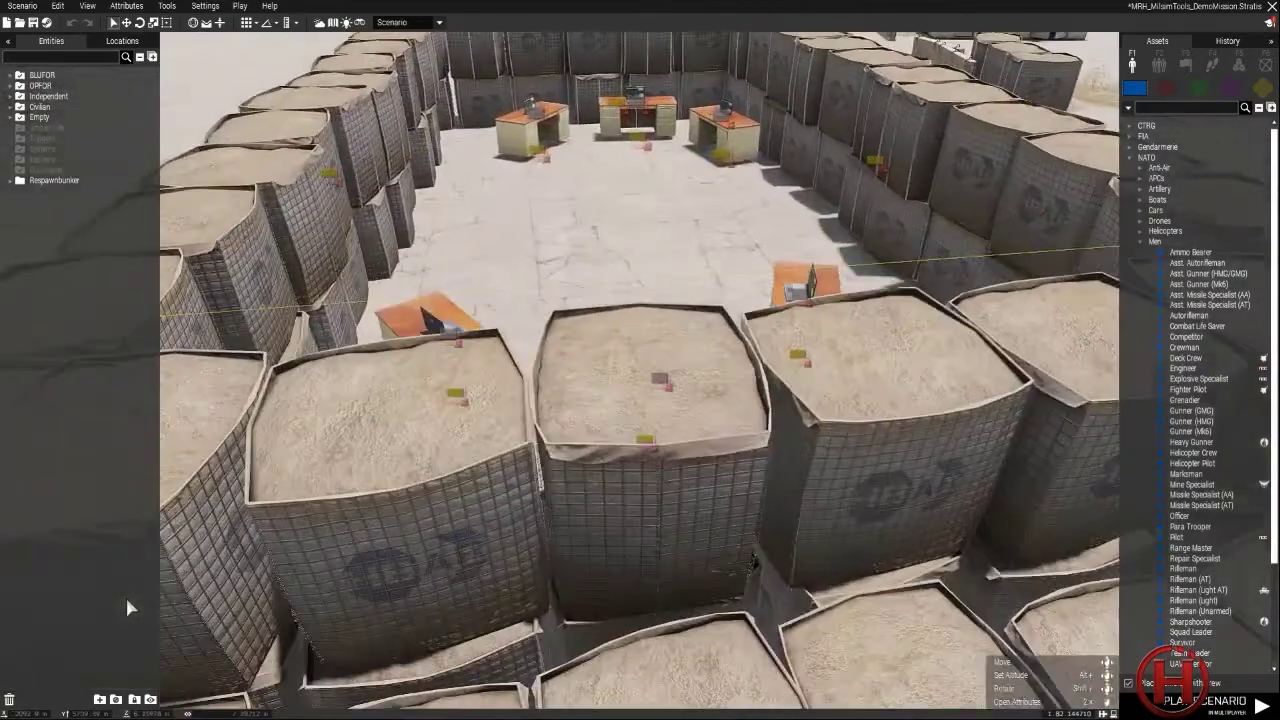
- Open the addon options and display the mission's MRH_MilsimTools - Core settings
click(212, 7)
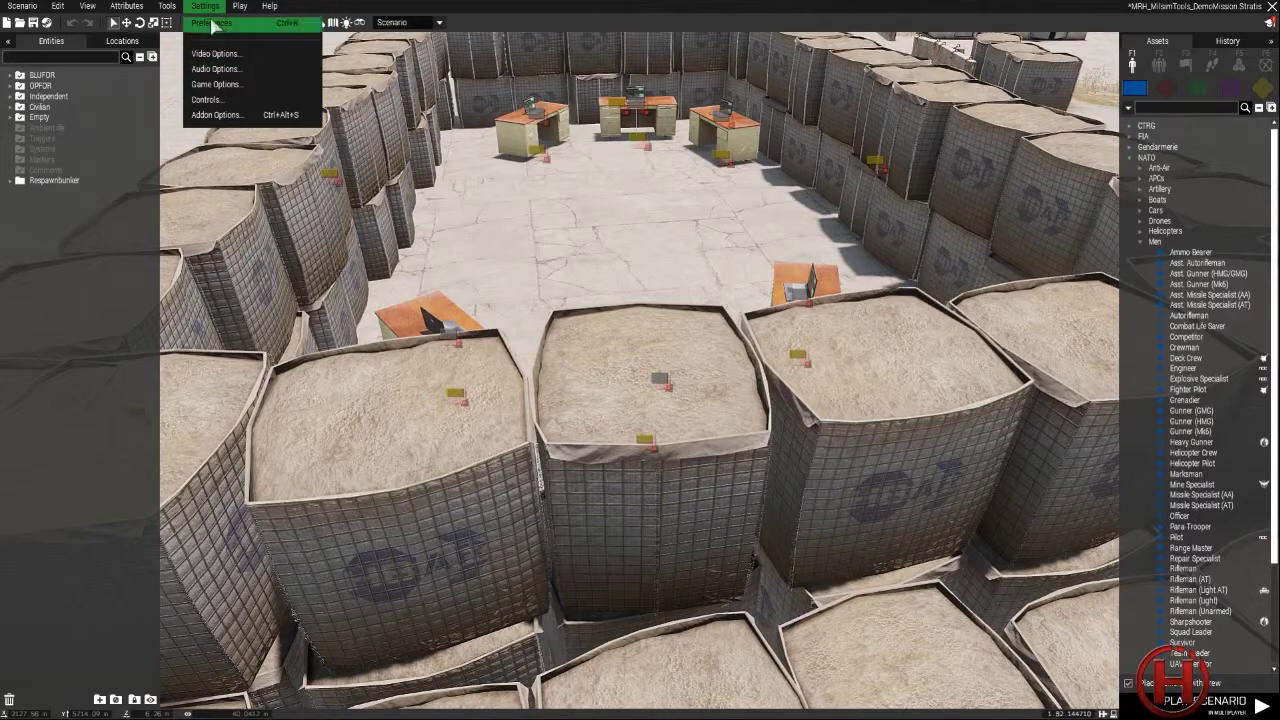
click(218, 116)
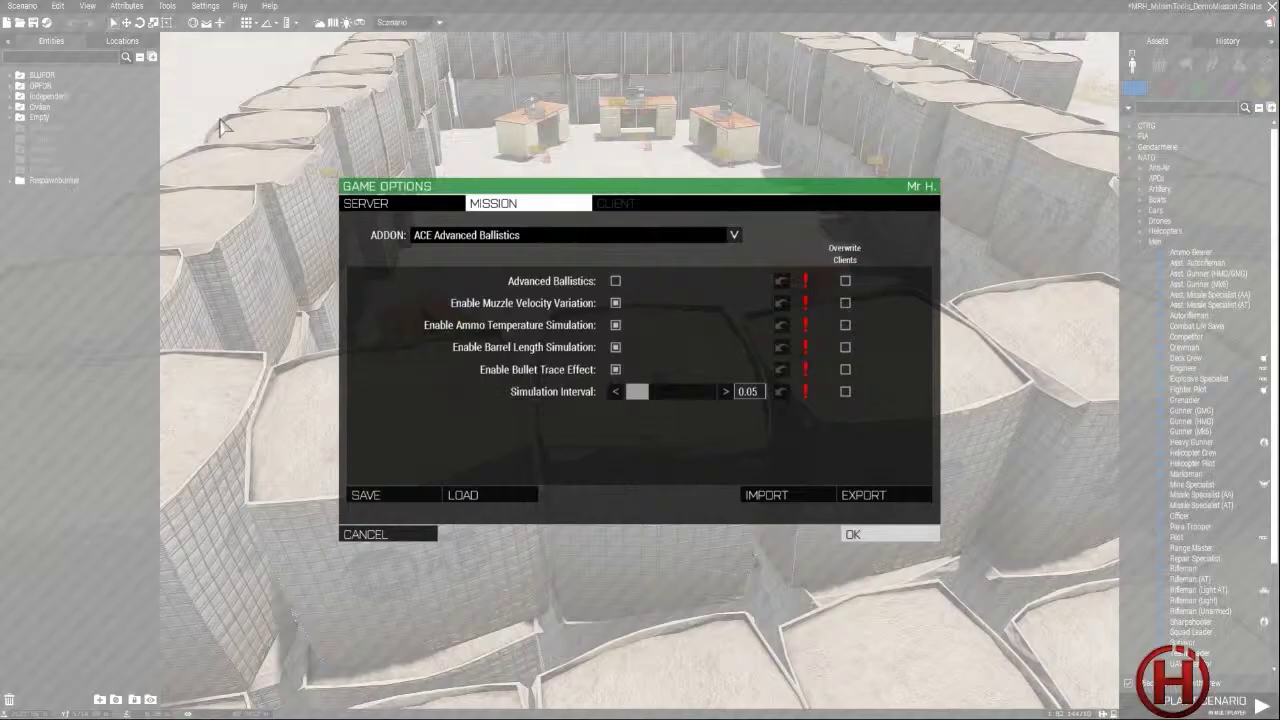
click(484, 236)
scroll(568, 270, down, 6)
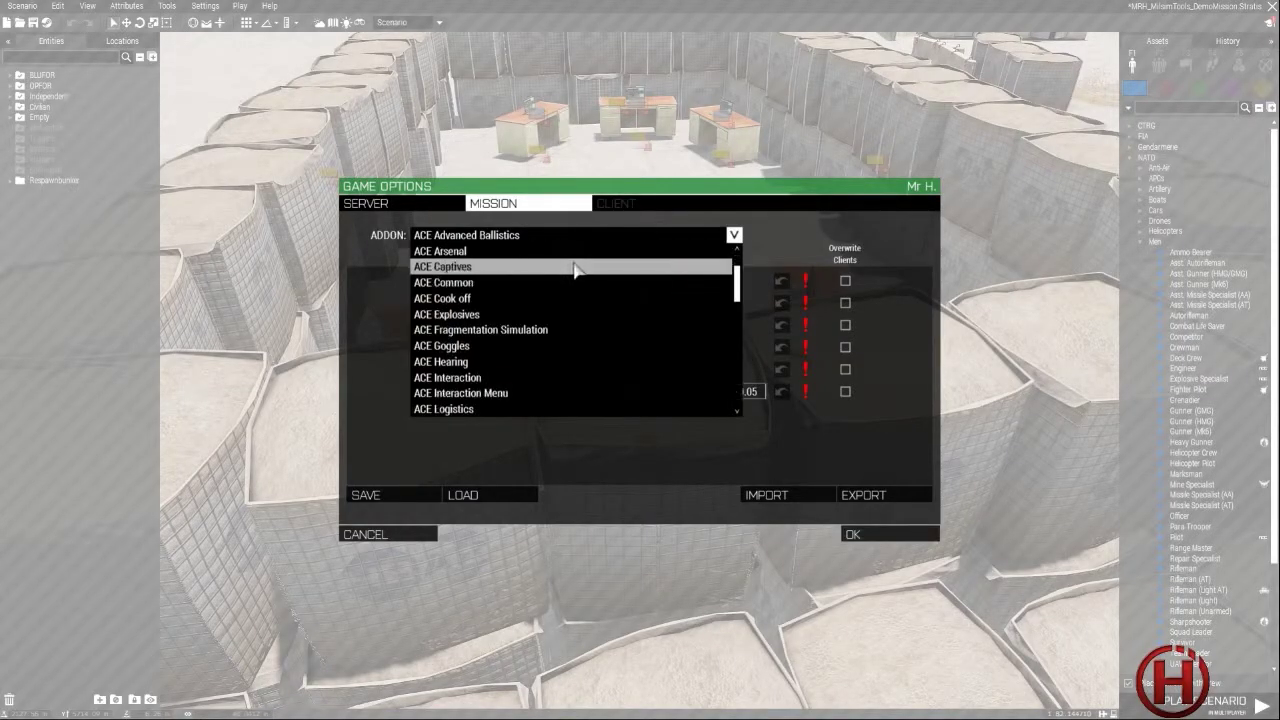
scroll(566, 281, down, 10)
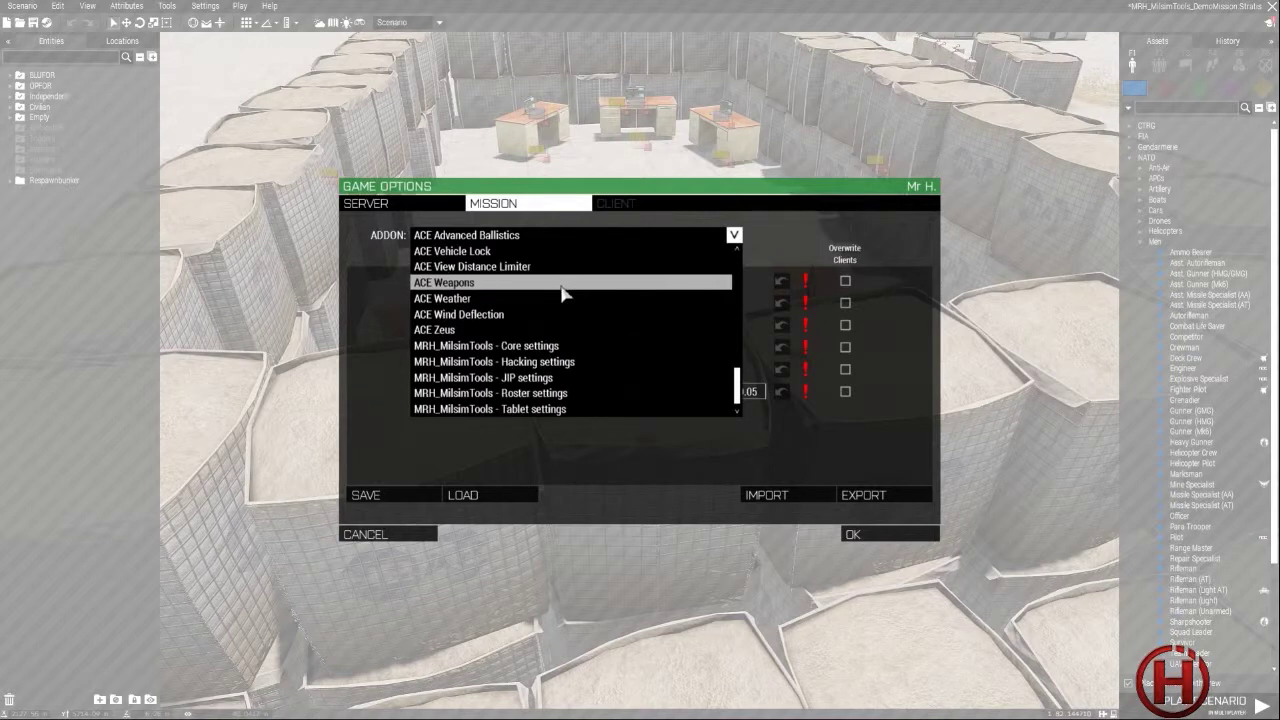
click(572, 346)
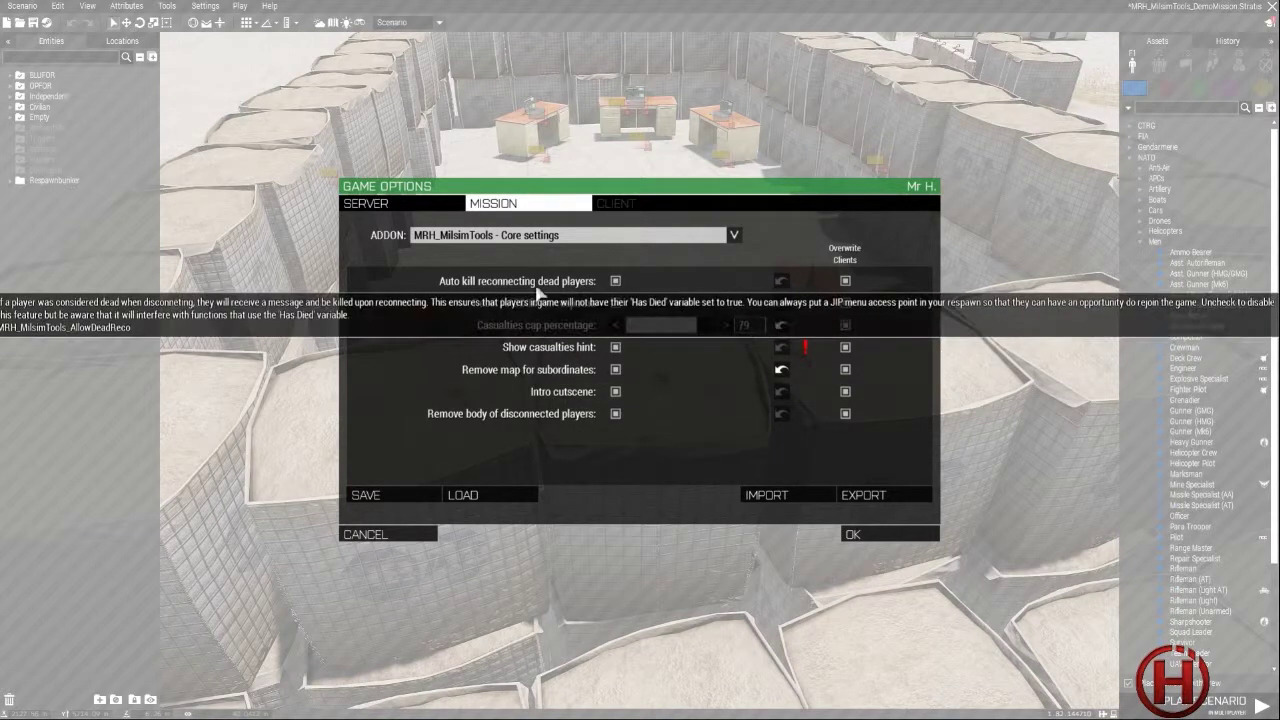
- Turn Auto kill reconnecting dead players off and back on, and close the addon options without saving
click(615, 281)
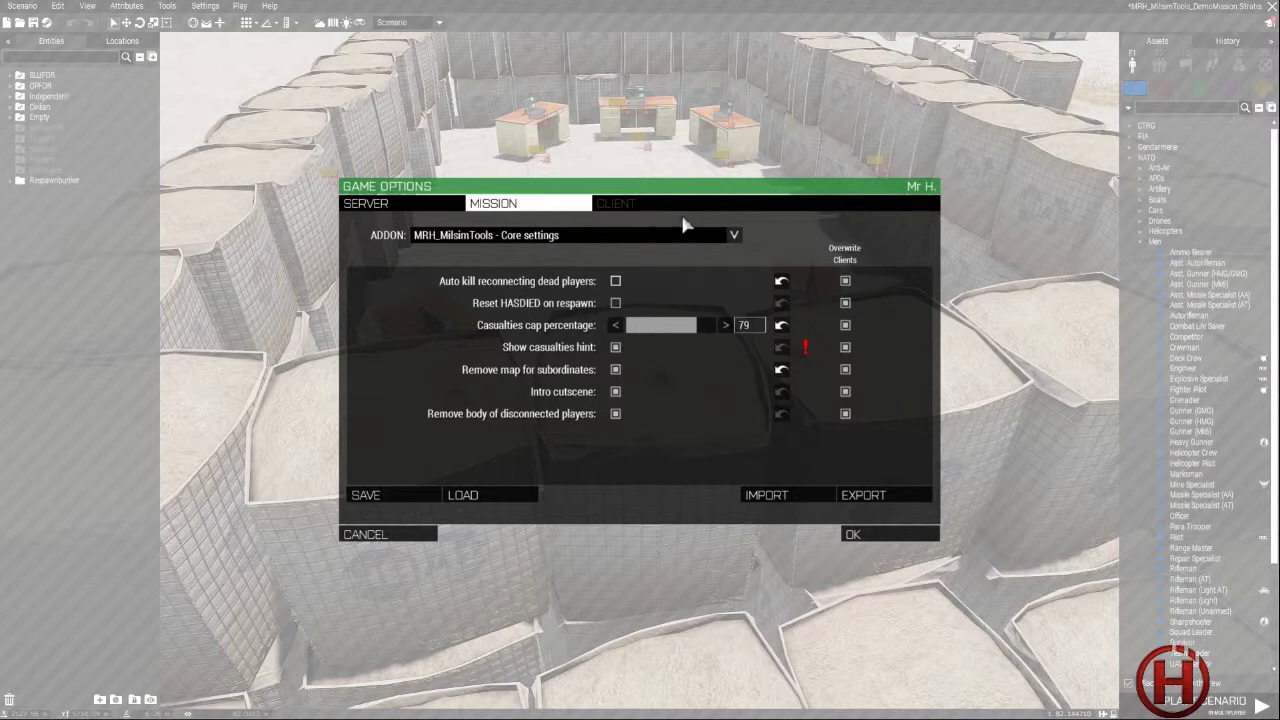
click(615, 281)
mouse_move(581, 332)
click(355, 540)
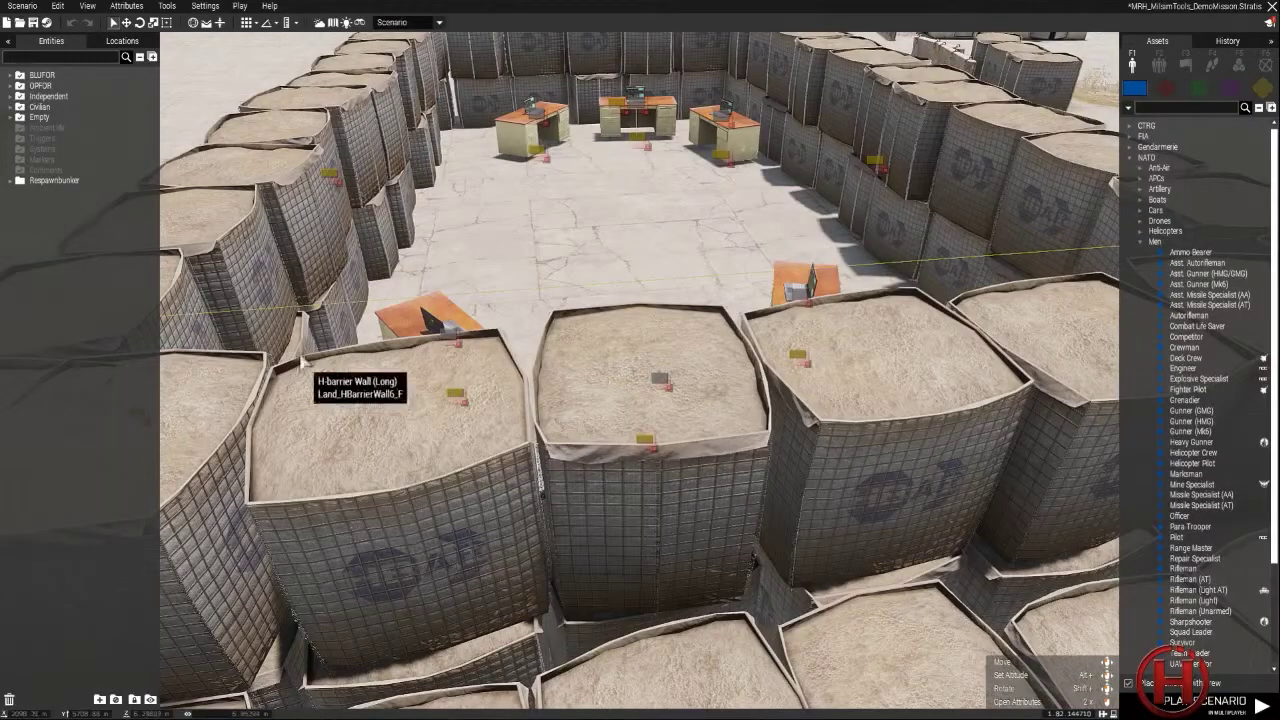
- Open the scenario's multiplayer attributes and look through the respawn rulesets
click(169, 8)
mouse_move(136, 7)
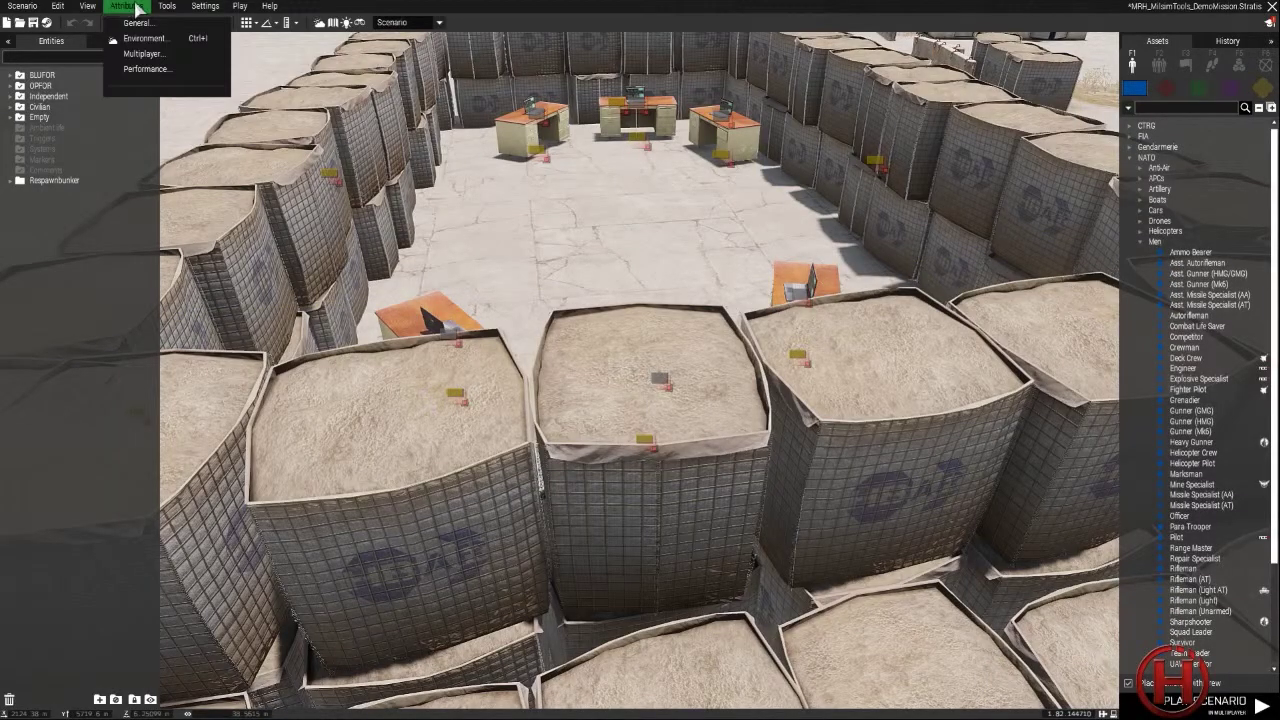
click(143, 54)
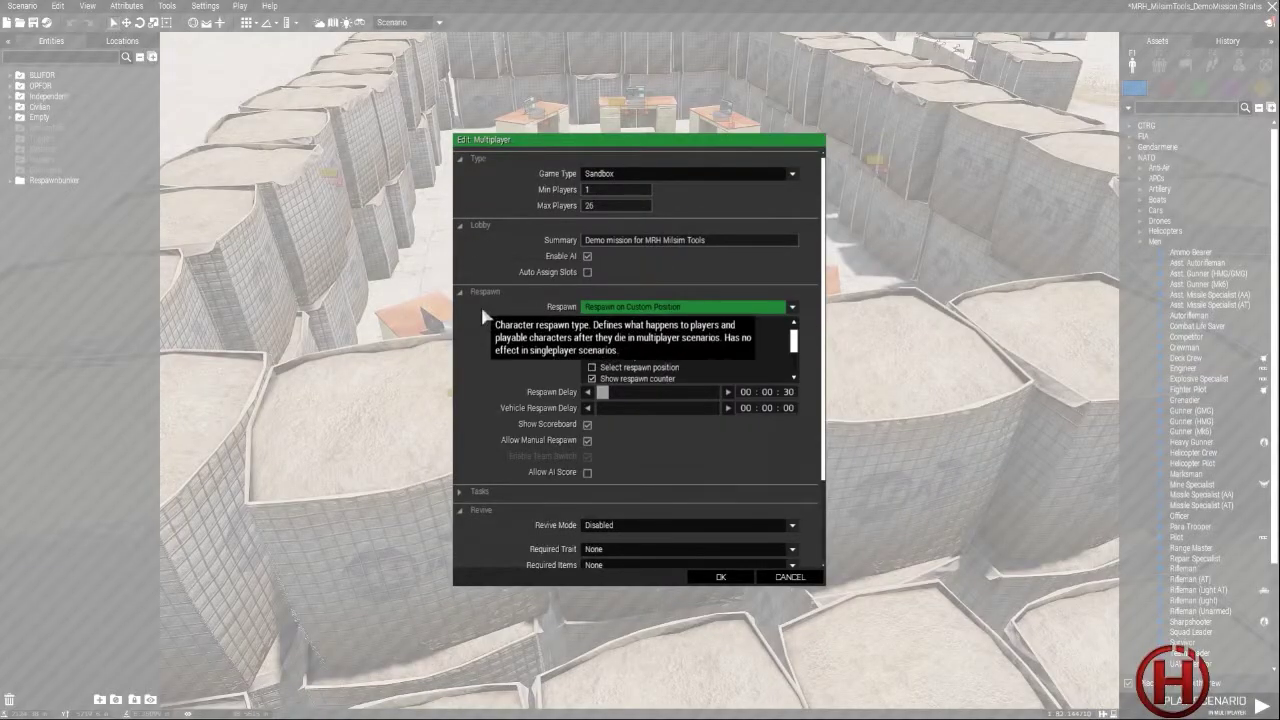
scroll(613, 340, down, 2)
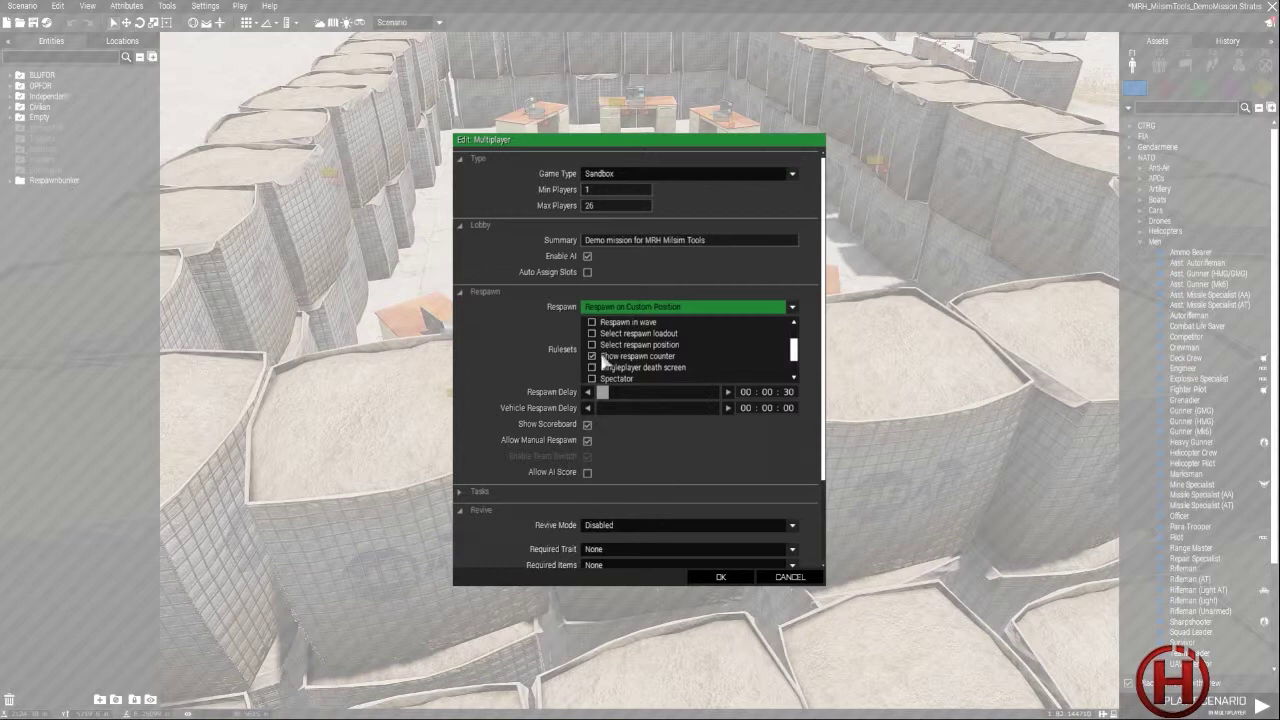
- Try the Respawn in wave and Select respawn position rulesets, and clear Select respawn position and Show respawn counter
click(591, 322)
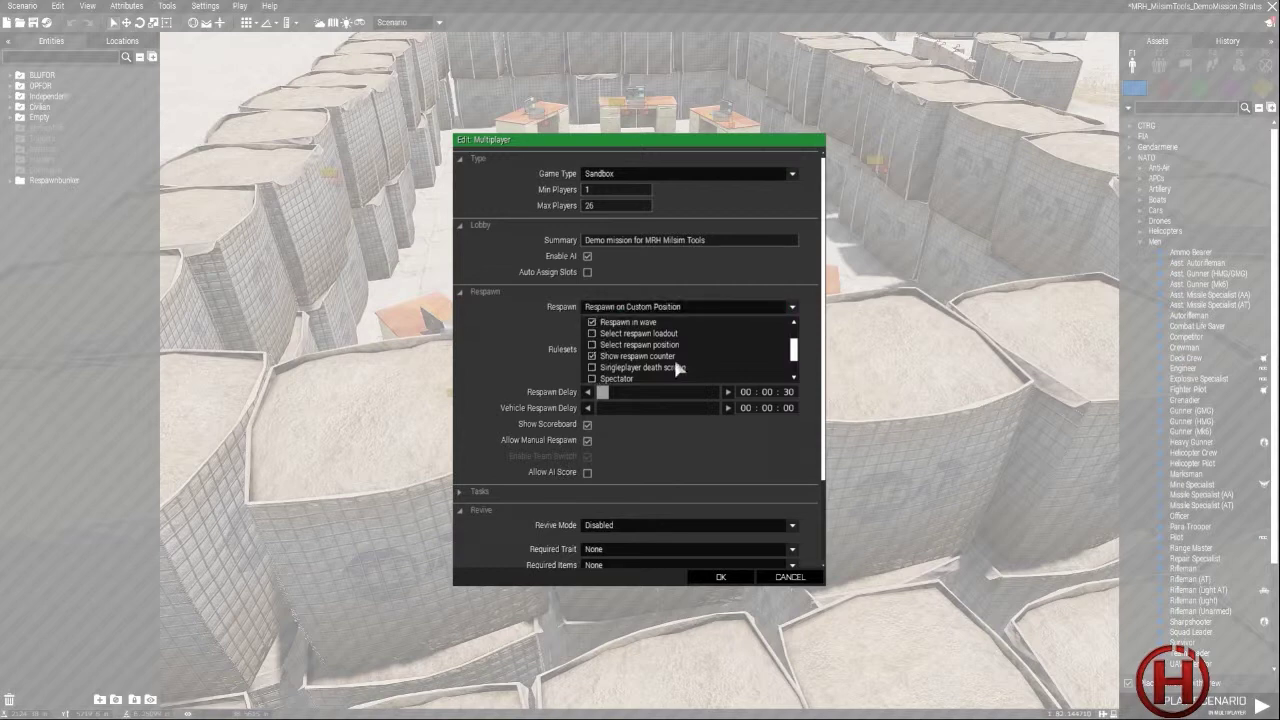
click(592, 345)
scroll(686, 350, up, 2)
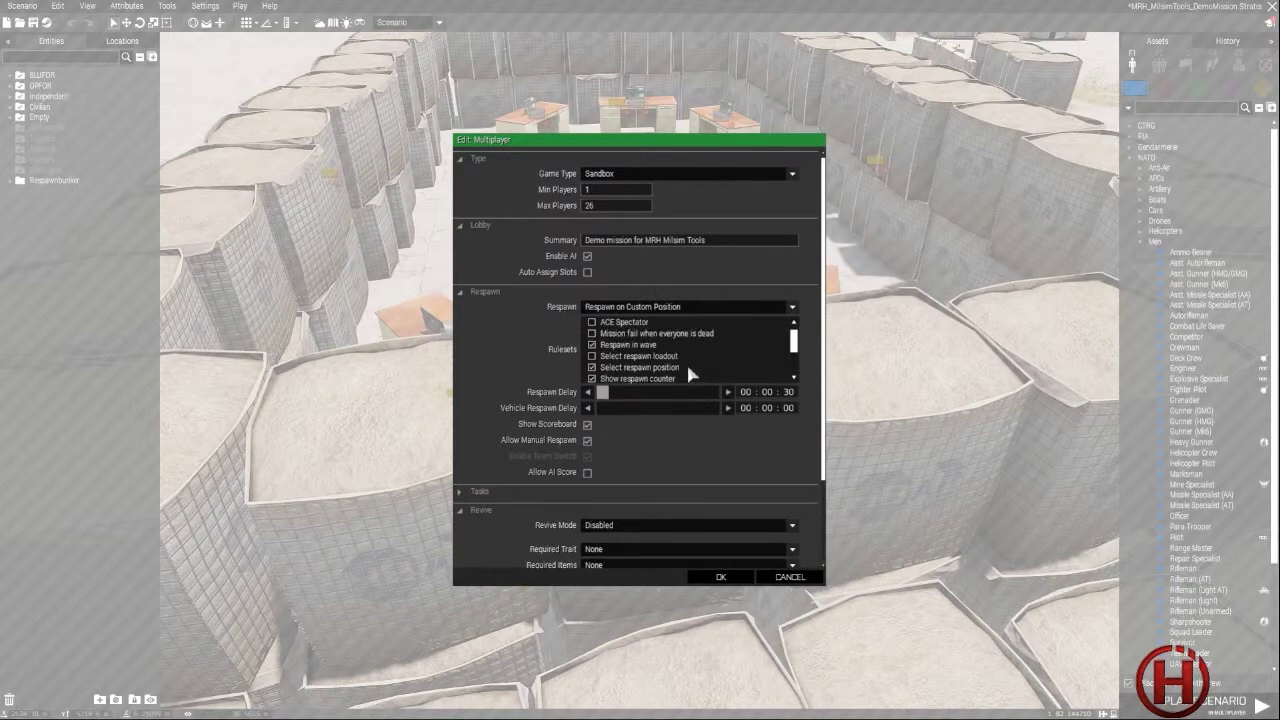
scroll(682, 356, down, 2)
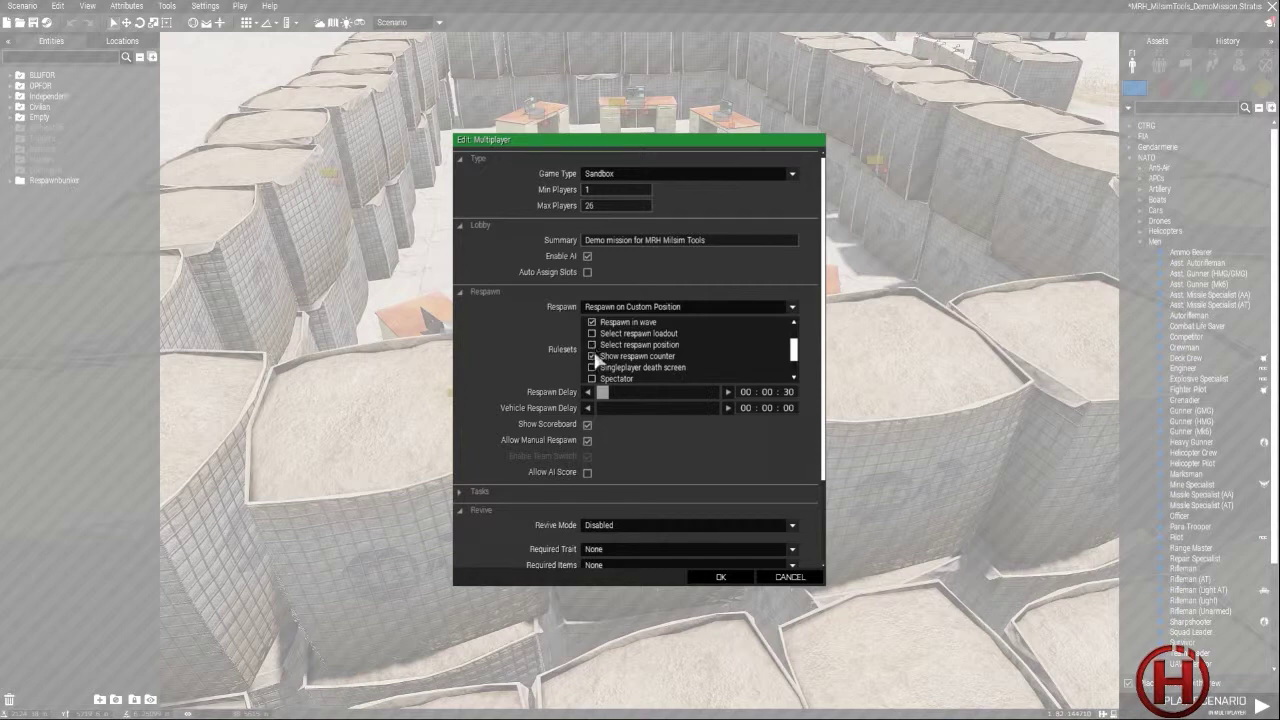
scroll(597, 360, up, 2)
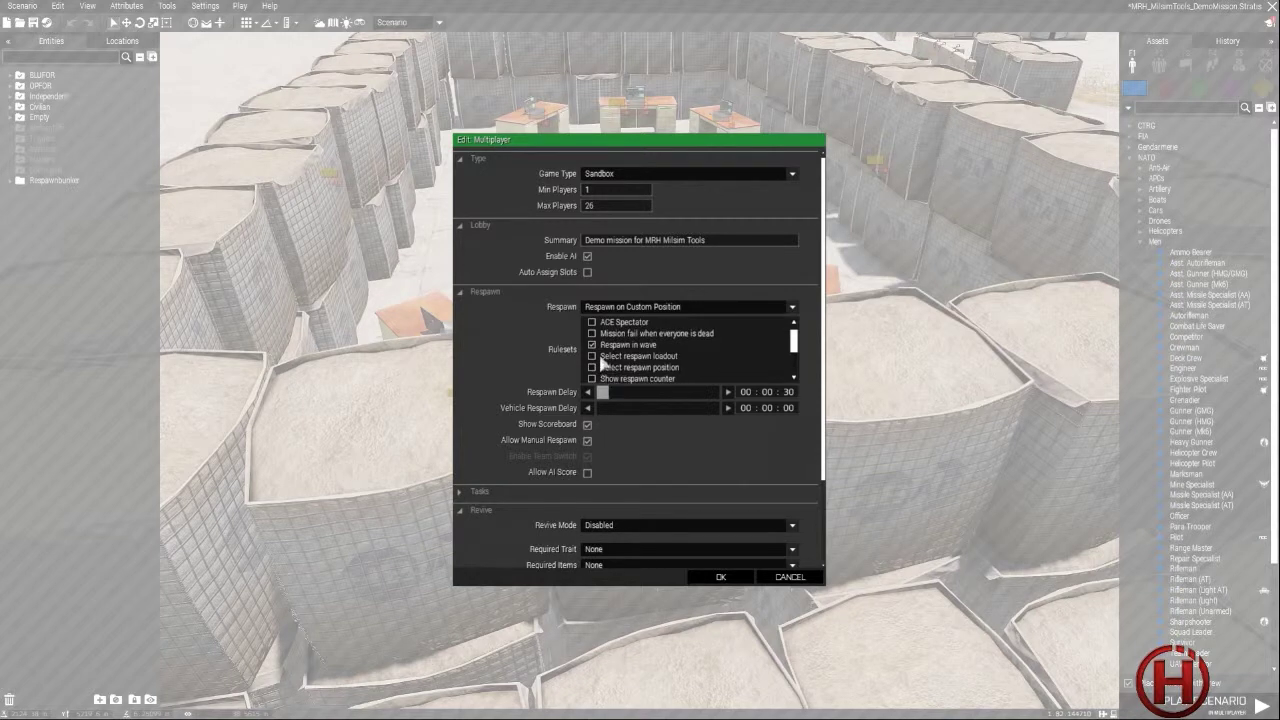
scroll(597, 352, down, 2)
scroll(600, 356, down, 2)
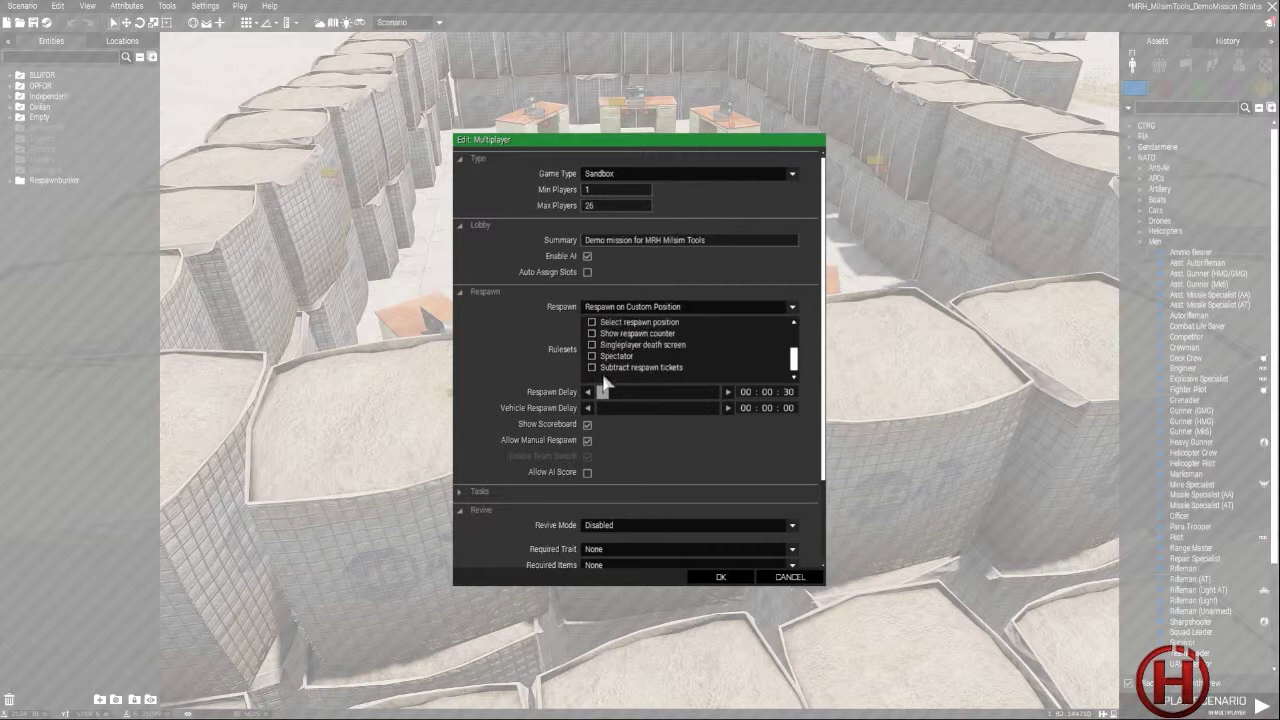
- Clear the Respawn in wave ruleset, review the full ruleset list and cancel the multiplayer attribute changes
scroll(600, 356, up, 4)
scroll(605, 362, down, 2)
scroll(605, 362, down, 1)
scroll(615, 357, up, 3)
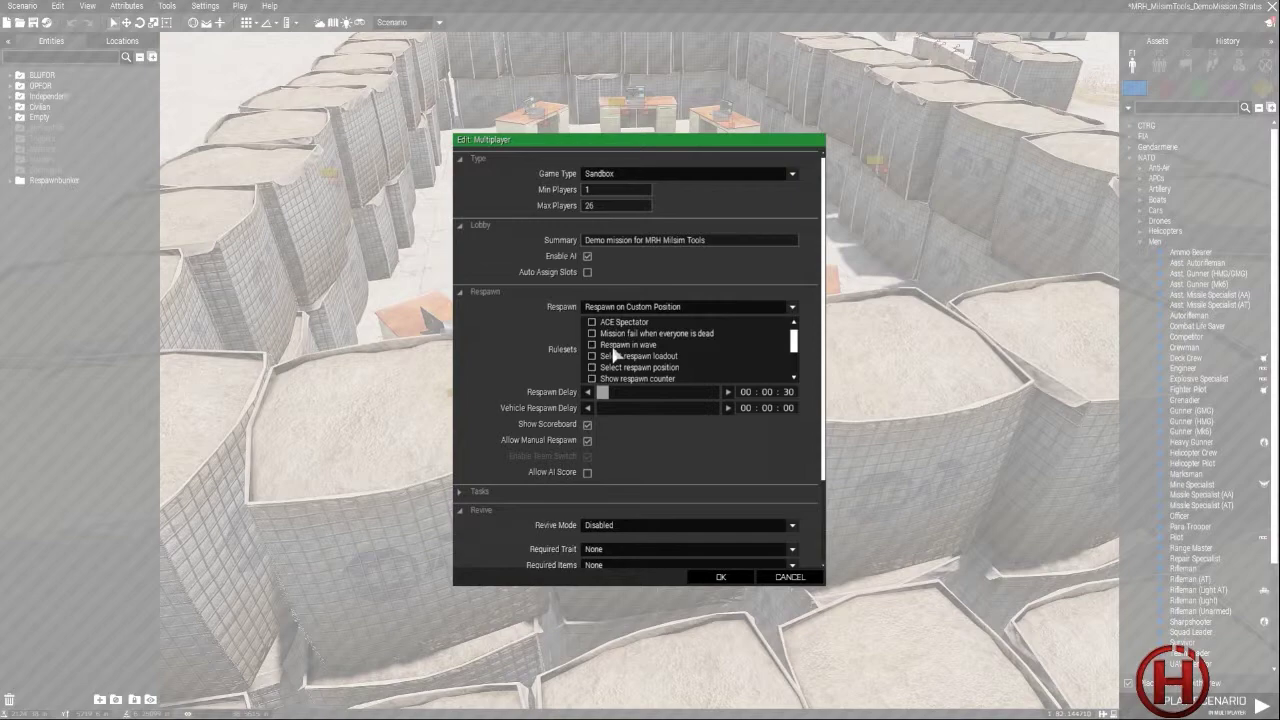
scroll(630, 350, down, 2)
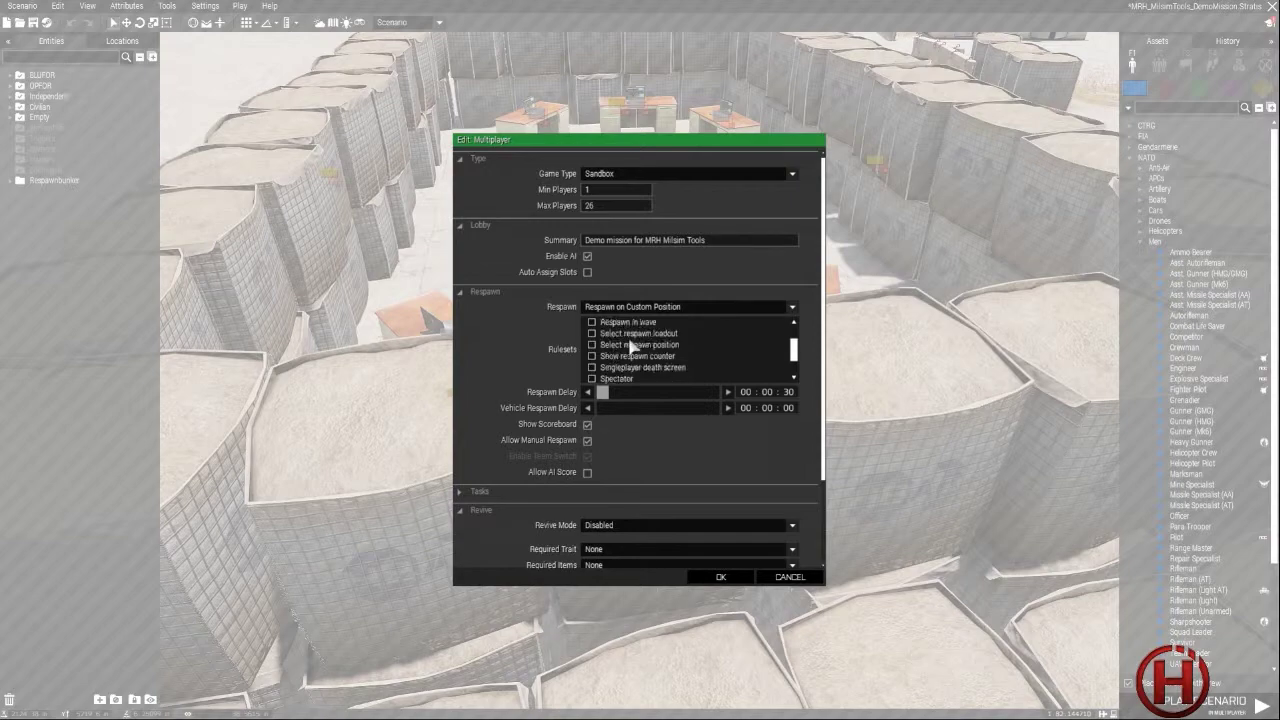
scroll(623, 383, down, 2)
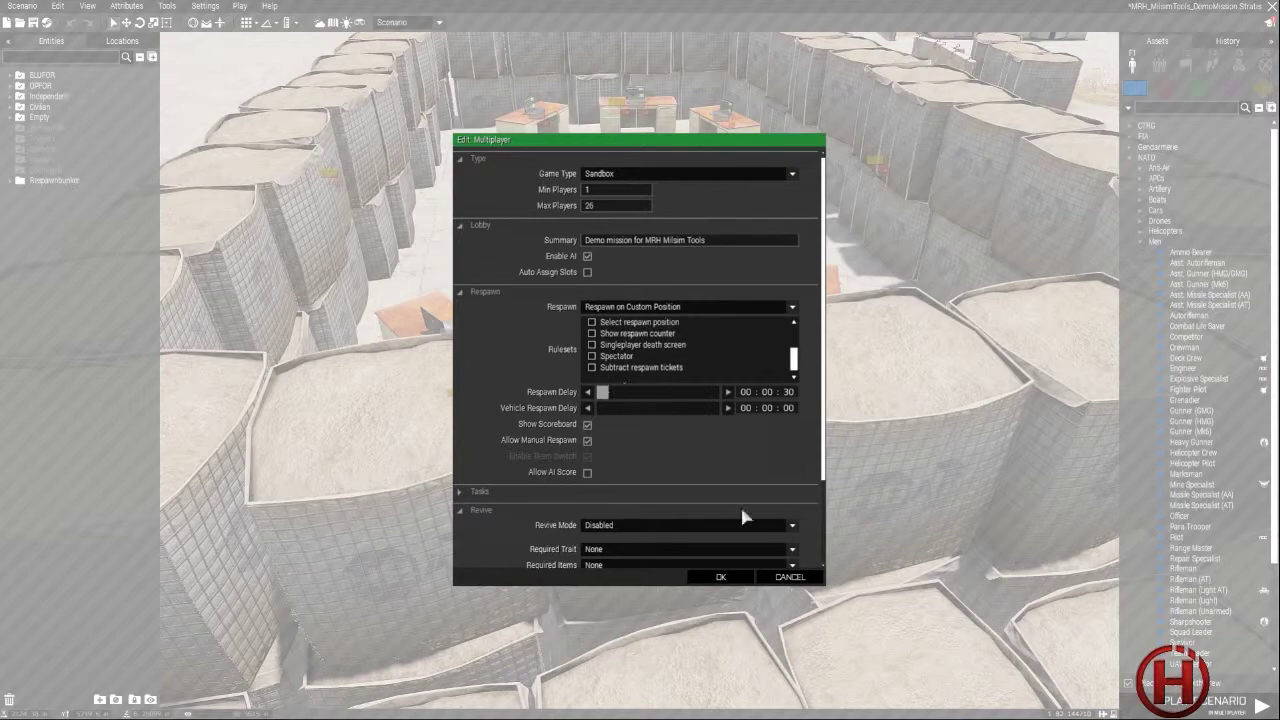
click(789, 578)
- Toggle Remove map for subordinates in the mission's MRH_MilsimTools core addon settings
click(205, 6)
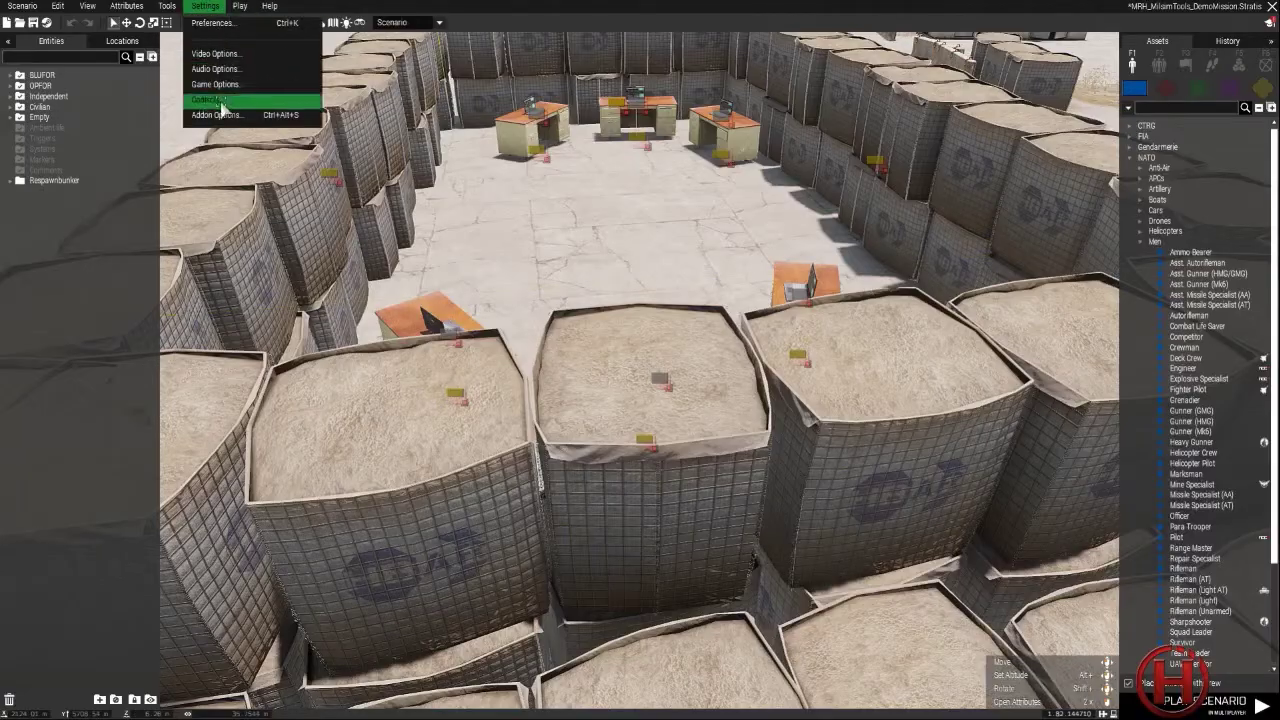
click(218, 116)
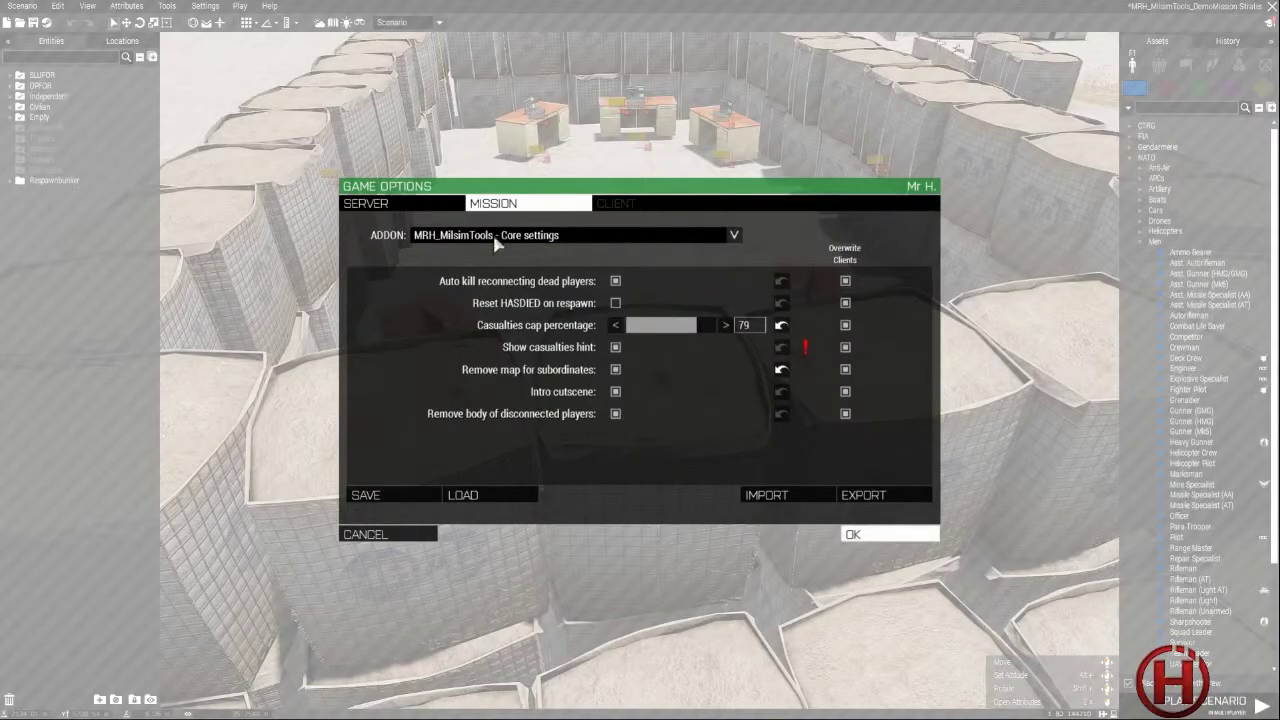
mouse_move(563, 355)
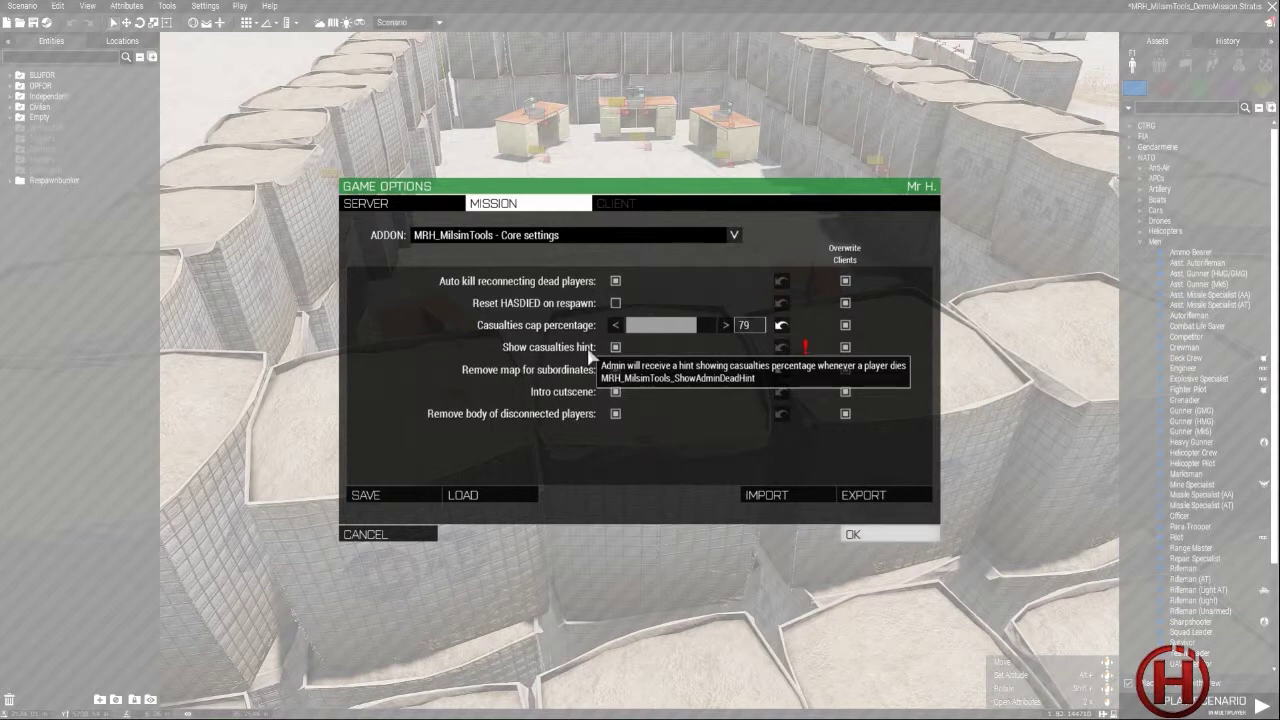
click(615, 369)
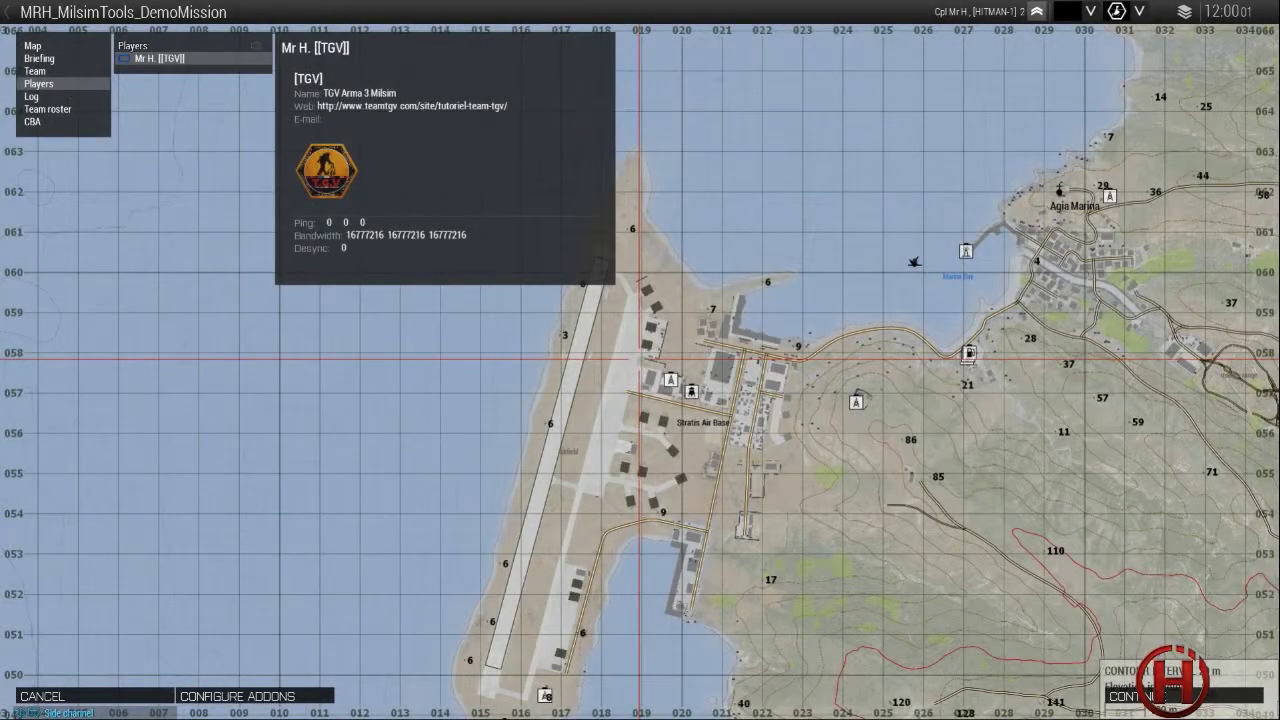
- View the mission's briefing map of Stratis at several scales before entering the game
scroll(640, 357, down, 10)
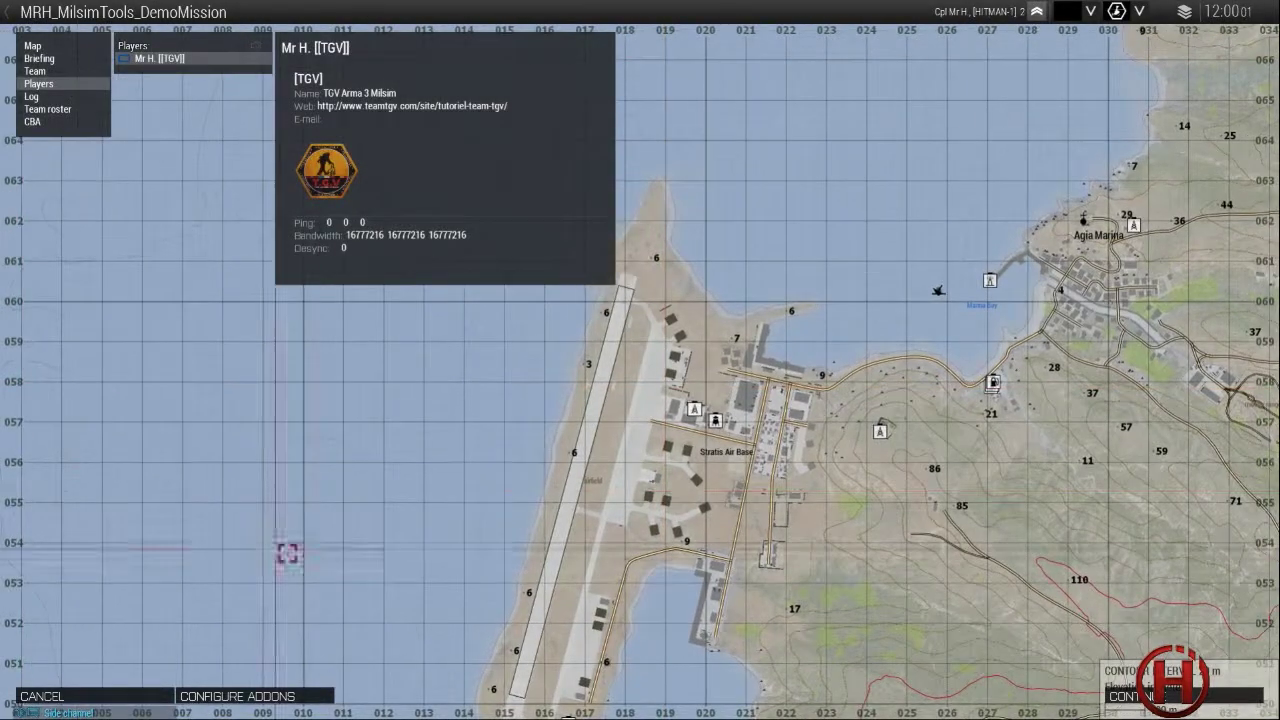
scroll(805, 538, up, 5)
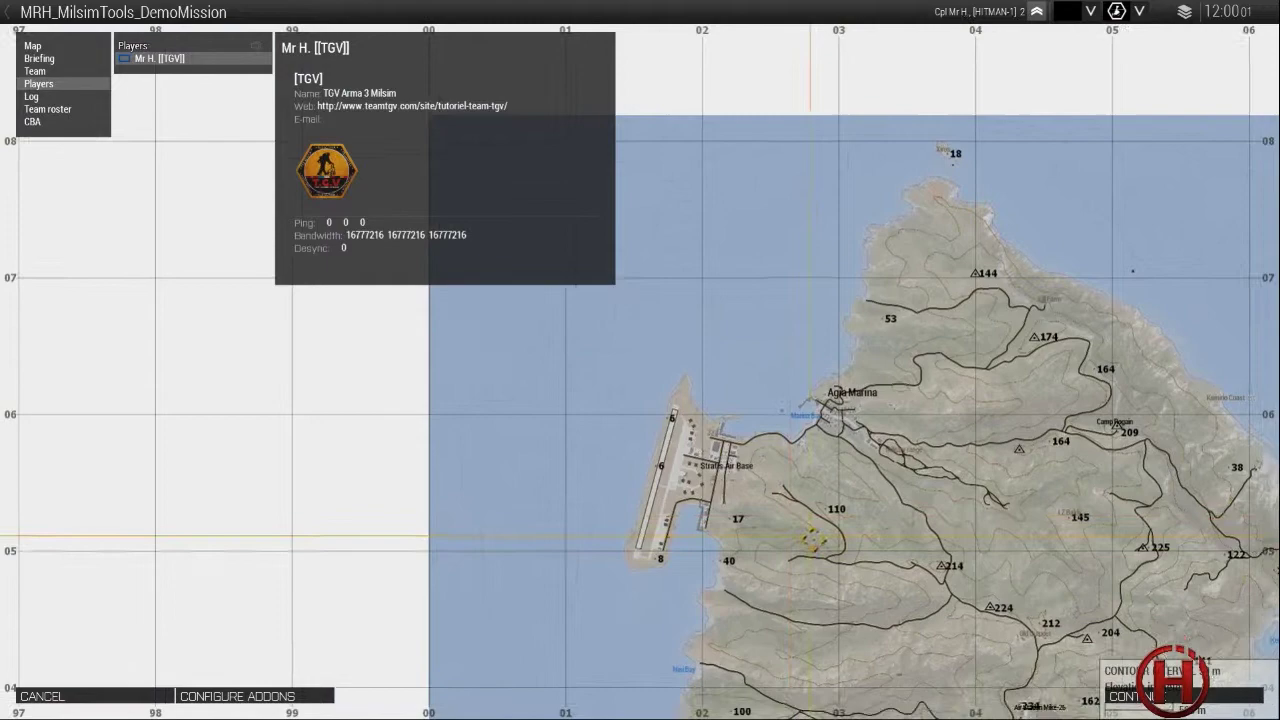
scroll(789, 351, up, 2)
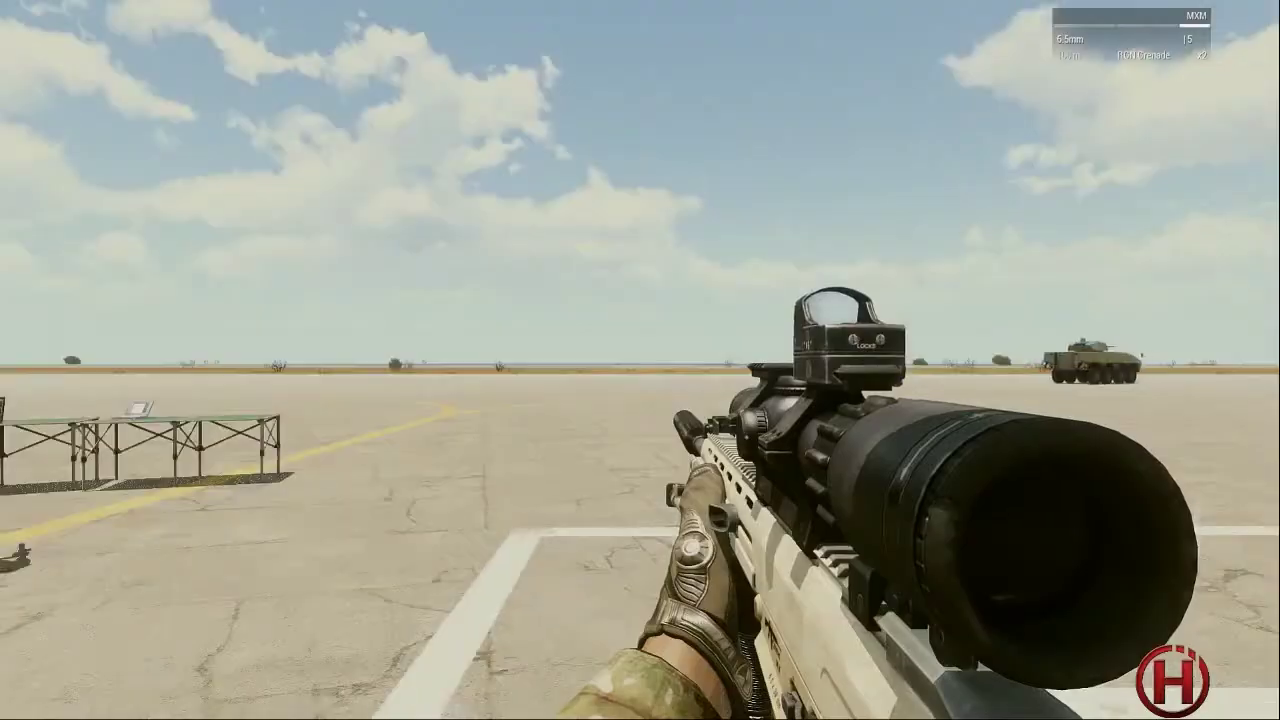
- Try to open the map in the running mission while playing as a subordinate
key(m)
key(m)
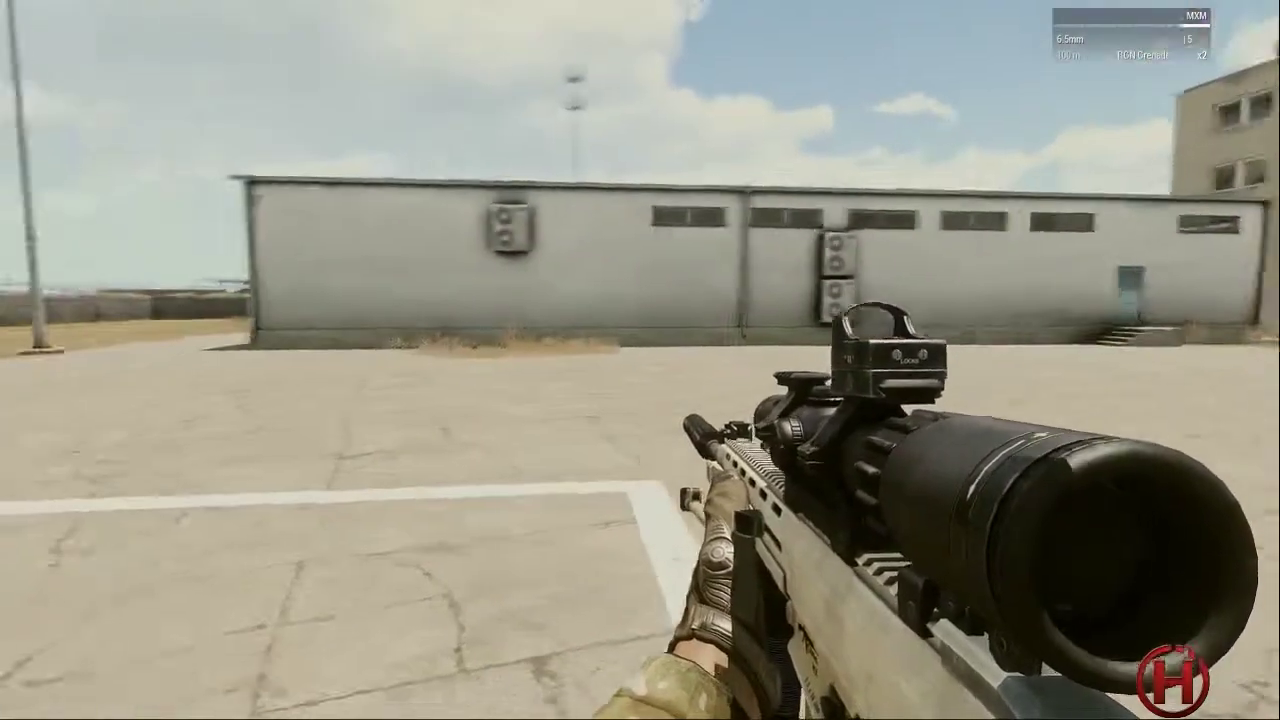
key(w)
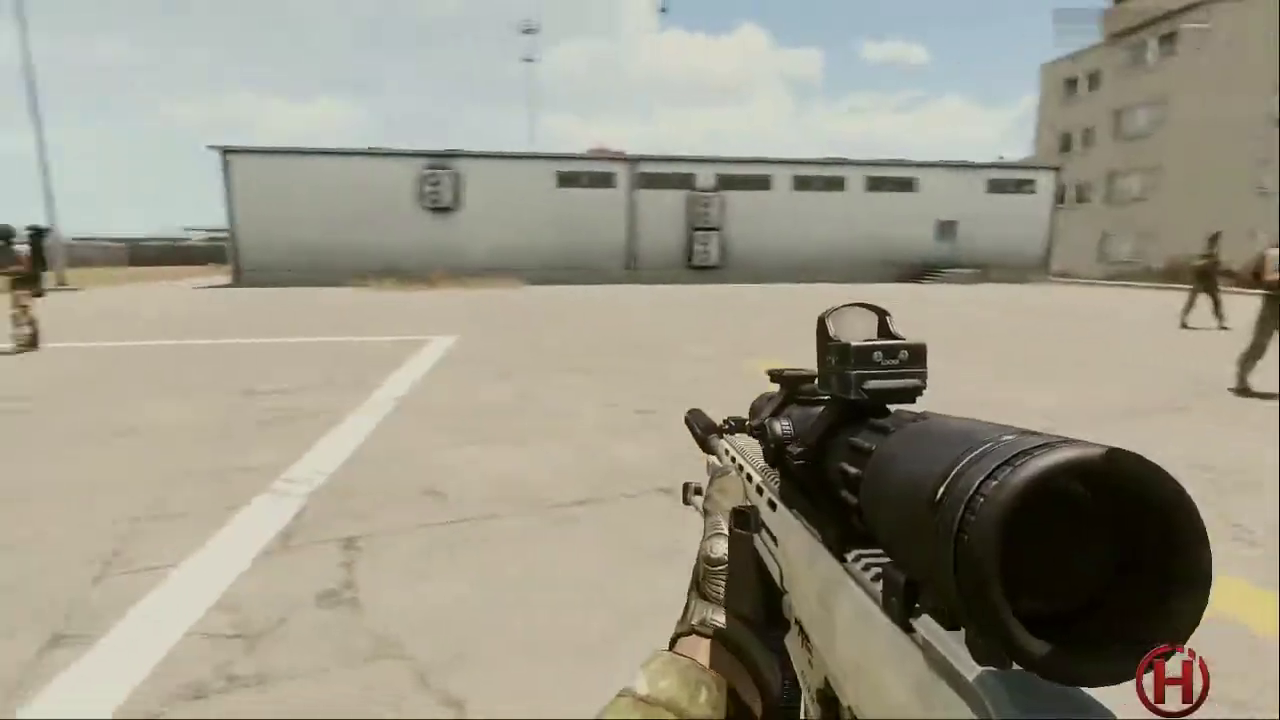
key(m)
key(m)
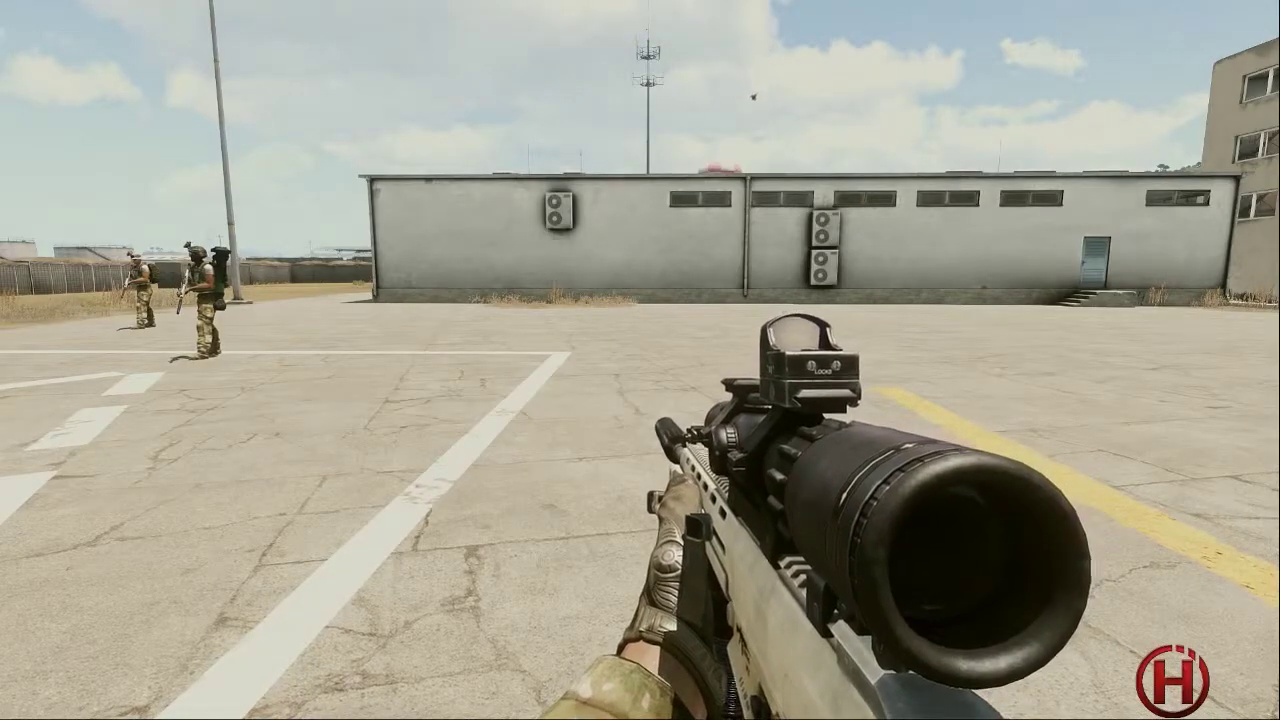